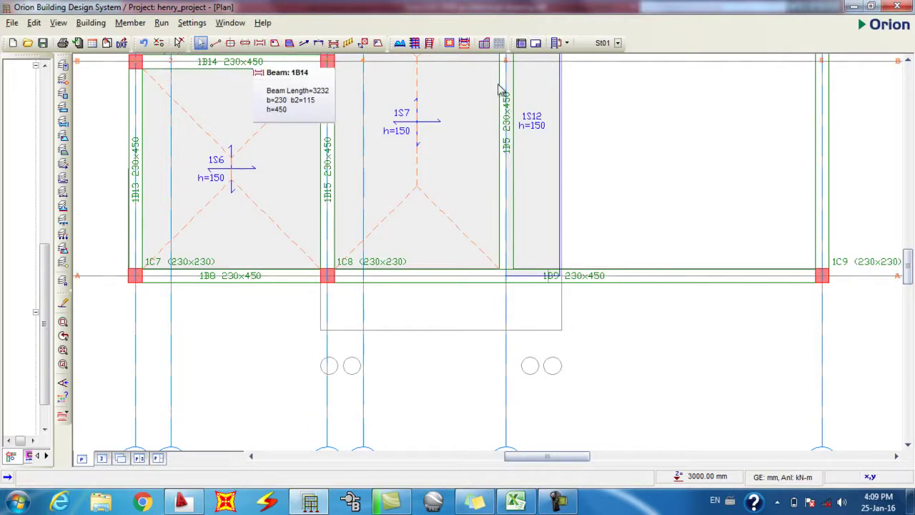
Step: Start a new slab and change slab 1S12's L-Cant from 900 to 800 mm
left_click(519, 97)
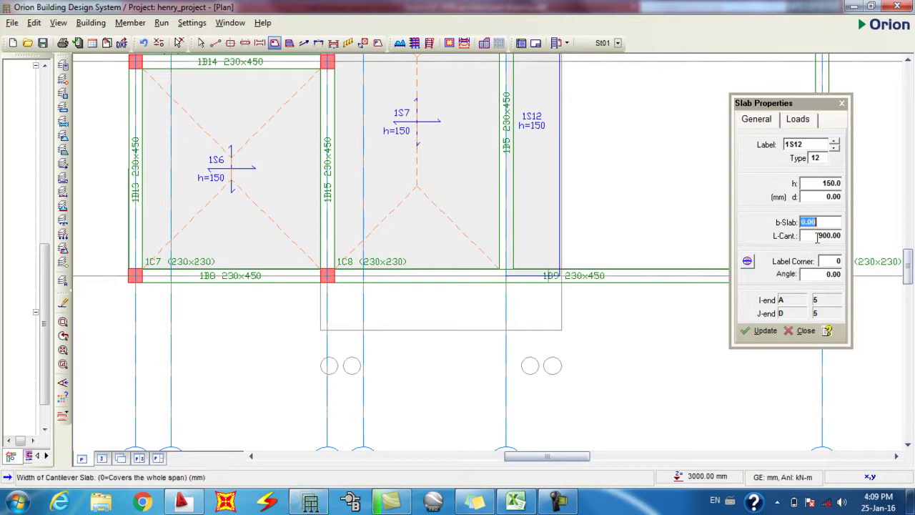
left_click(817, 236)
type("800")
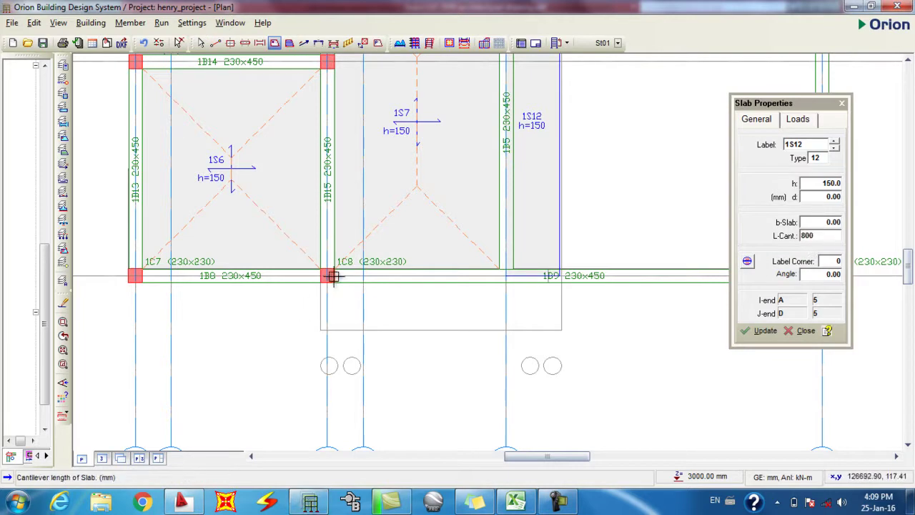
Step: Confirm the 800 mm cantilever length and start the Offset Axis command on axis 5
key("Escape")
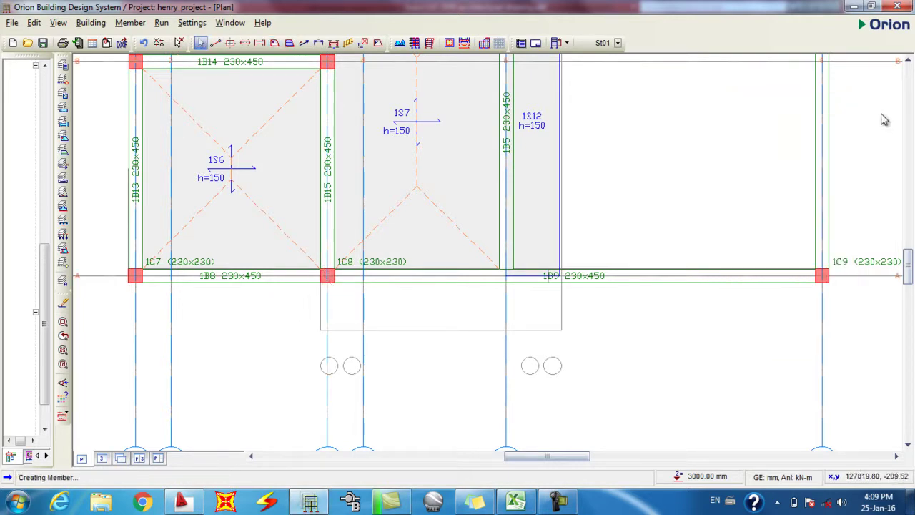
scroll(441, 321, "down", 2)
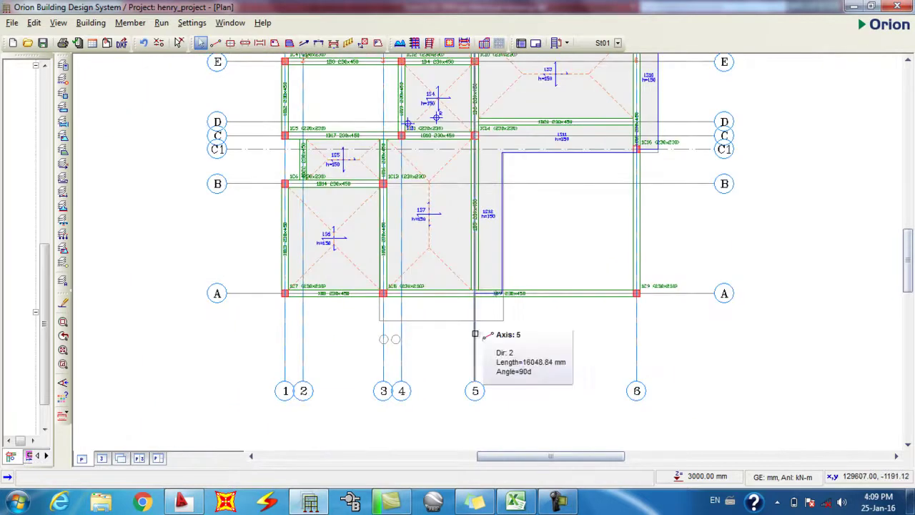
left_click(476, 334)
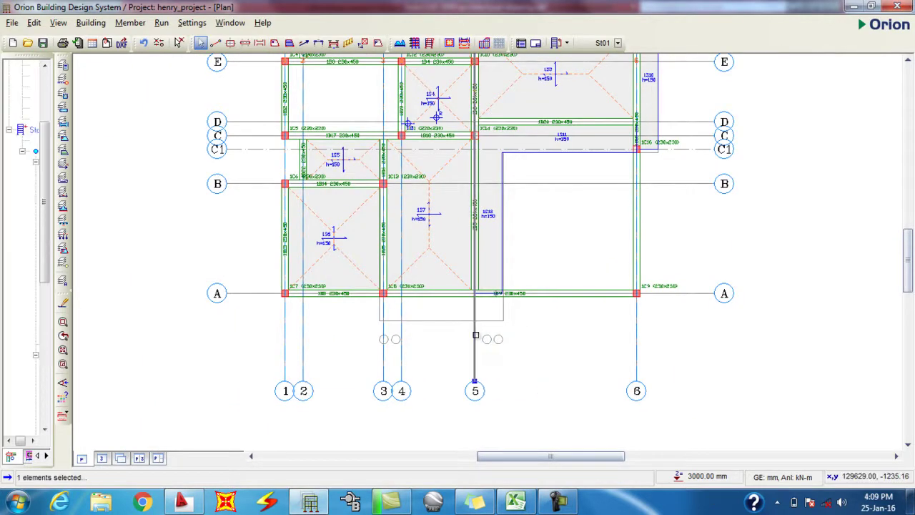
right_click(475, 336)
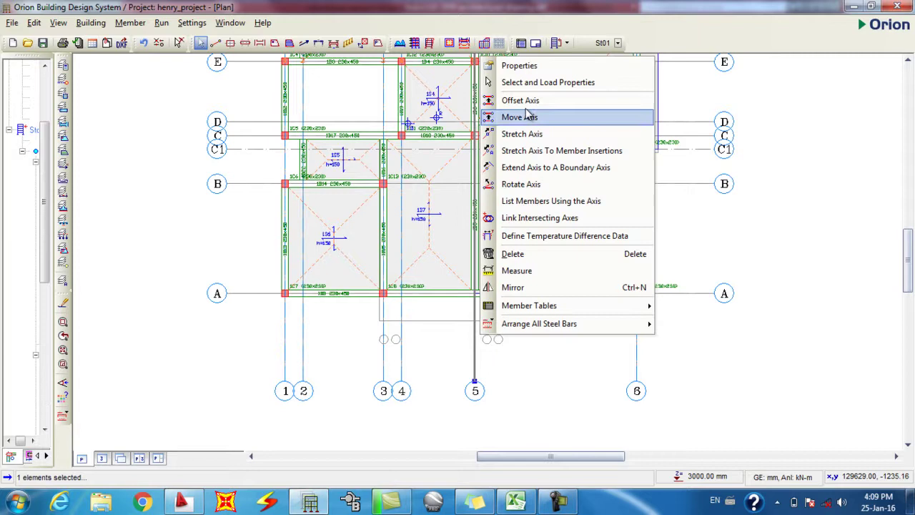
left_click(535, 102)
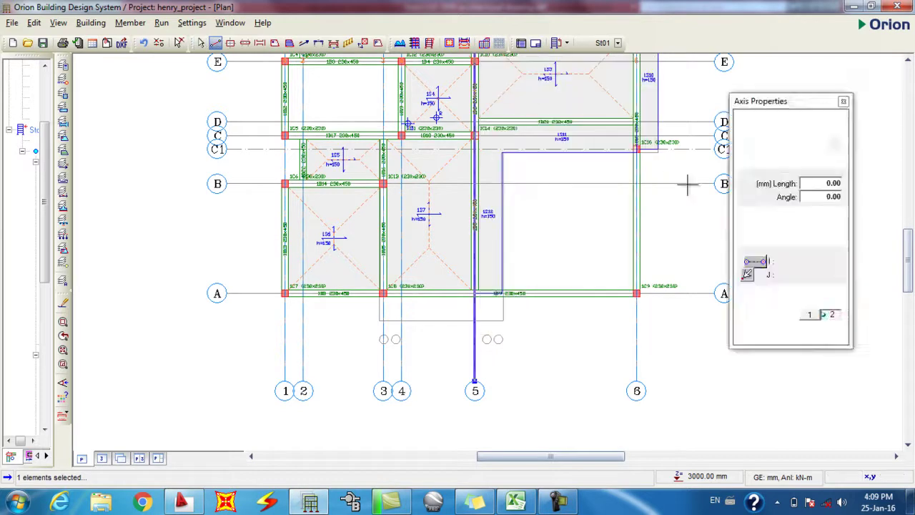
Step: Measure the 931 mm distance with a linear dimension in AutoCAD's architectural drawing.dxf, then cancel it
left_click(183, 502)
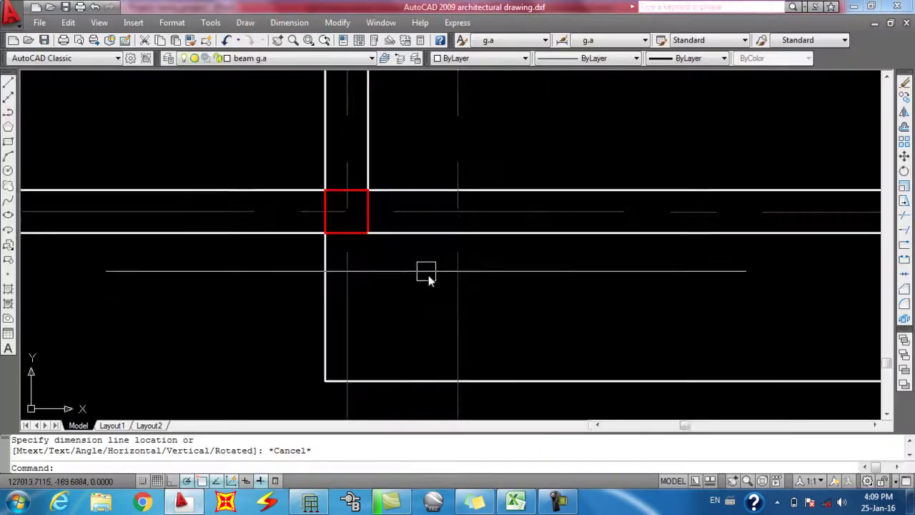
scroll(428, 275, "down", 5)
scroll(484, 264, "up", 3)
left_click(289, 22)
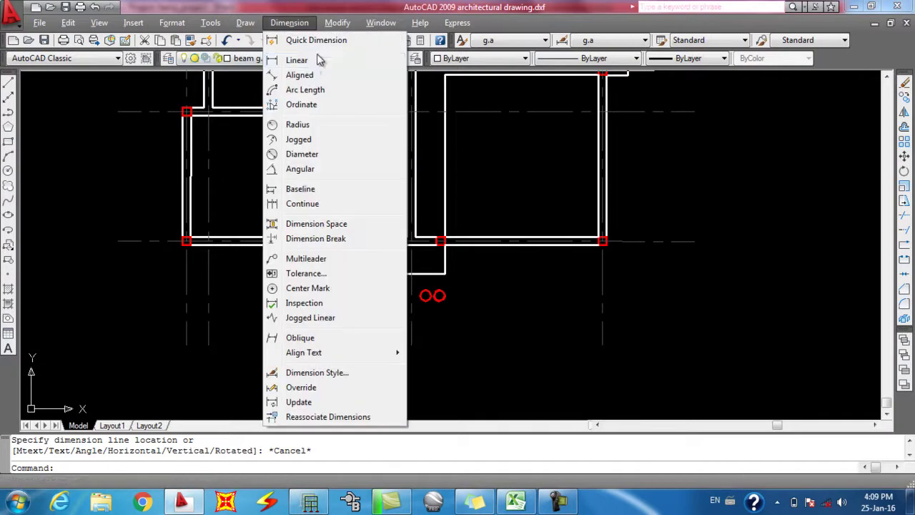
left_click(316, 59)
scroll(411, 250, "up", 3)
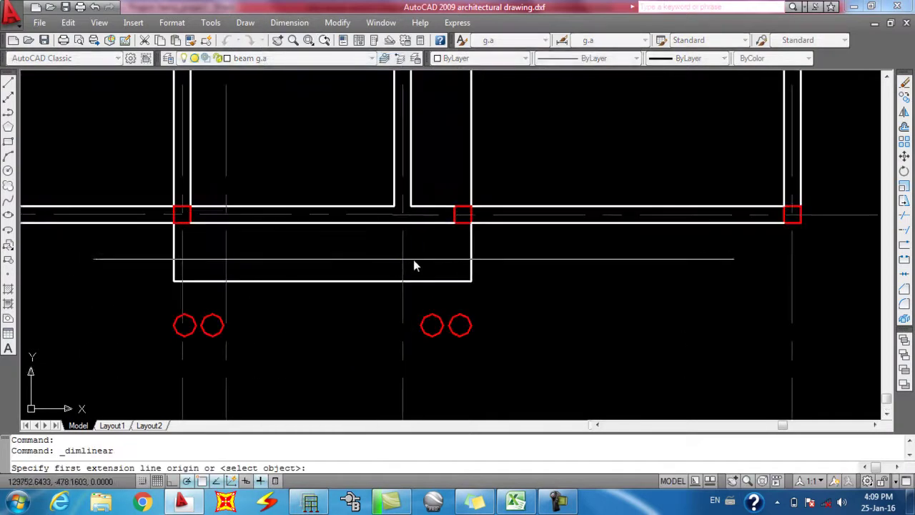
left_click(470, 263)
scroll(457, 261, "up", 4)
key("Escape")
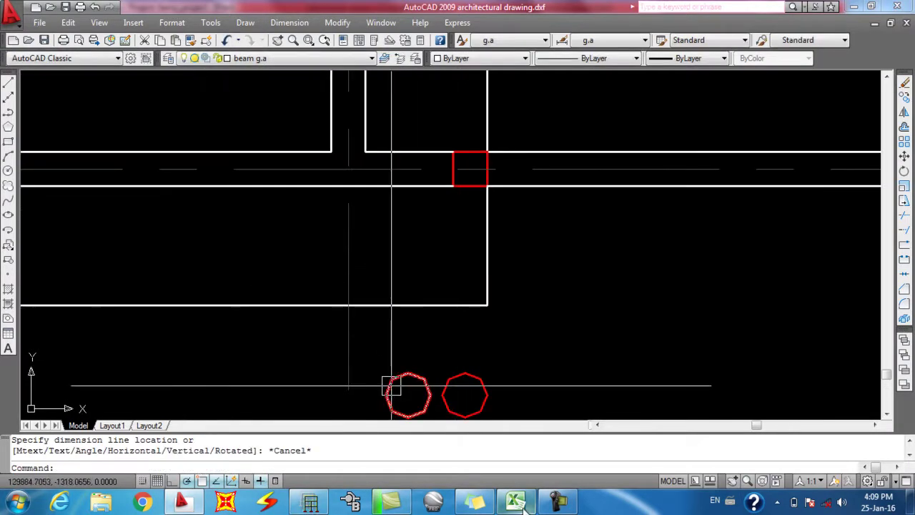
Step: Back in Orion, enter 931 as Offset from Previous to create axis 5a
left_click(310, 503)
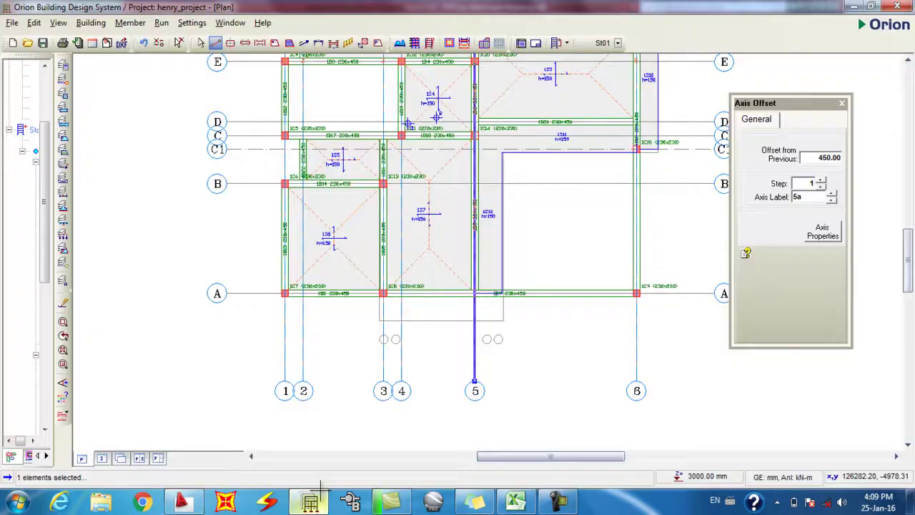
double_click(815, 158)
type("931")
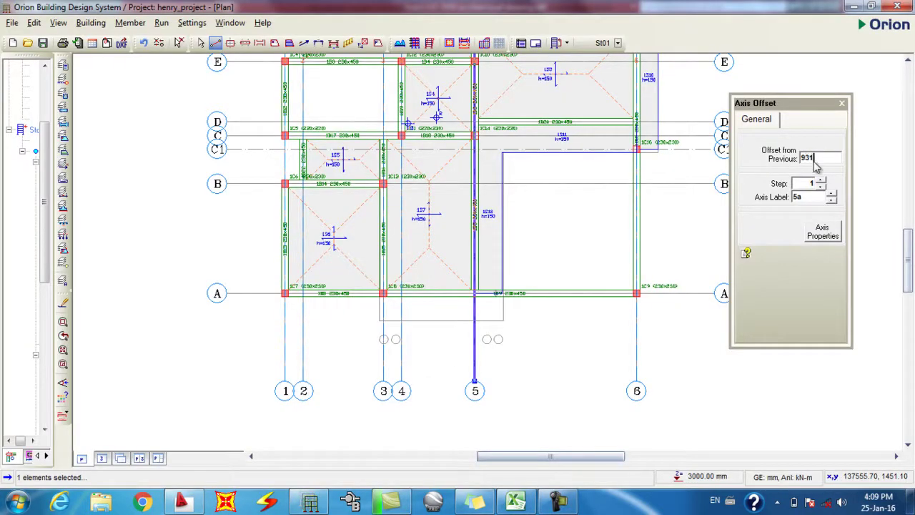
key("Return")
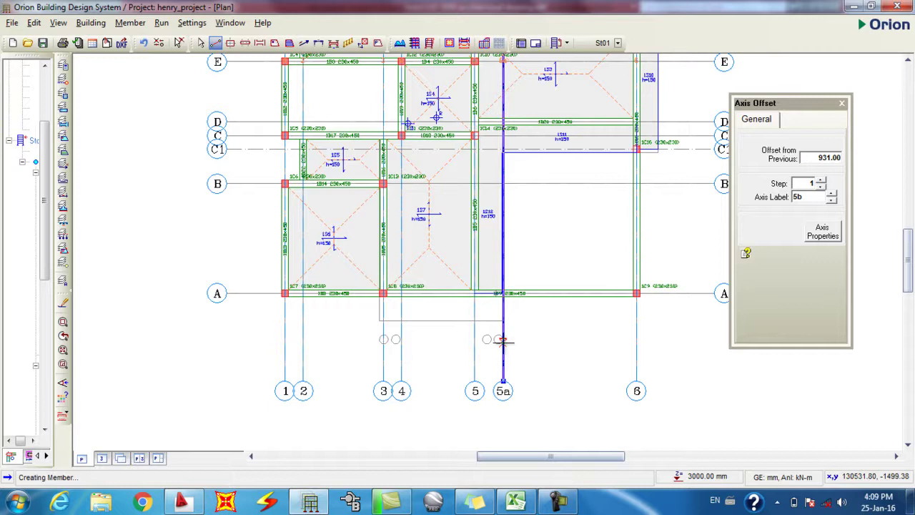
key("Escape")
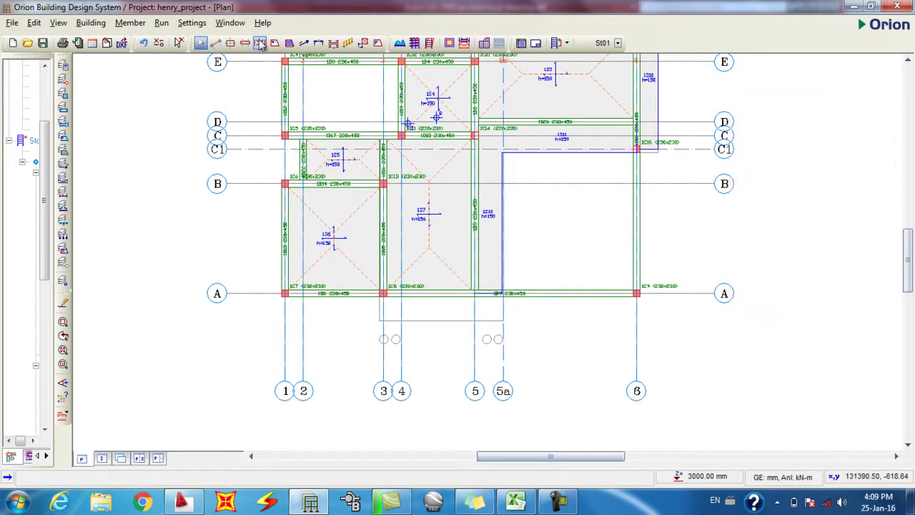
Step: Open Column Properties for 230×230 column 1C16 and zoom around the axis 5a / axis A intersection
left_click(230, 43)
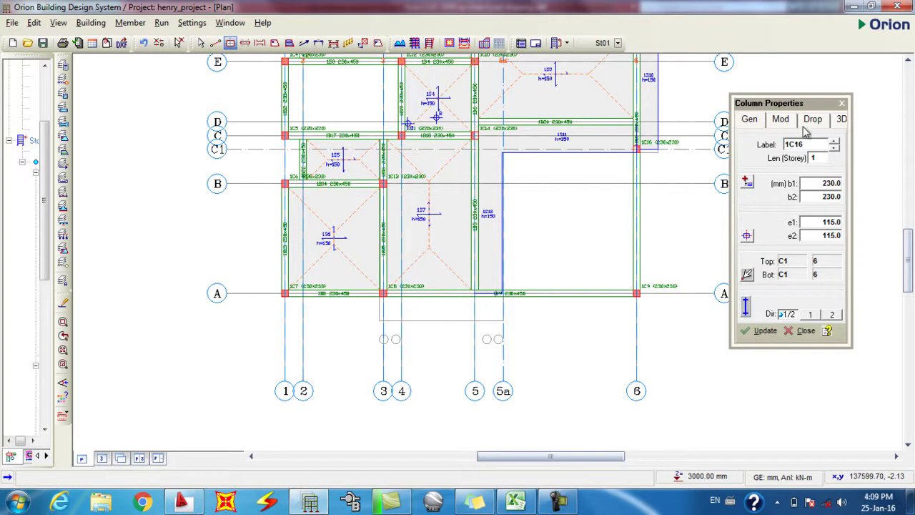
scroll(508, 300, "up", 3)
scroll(507, 300, "up", 1)
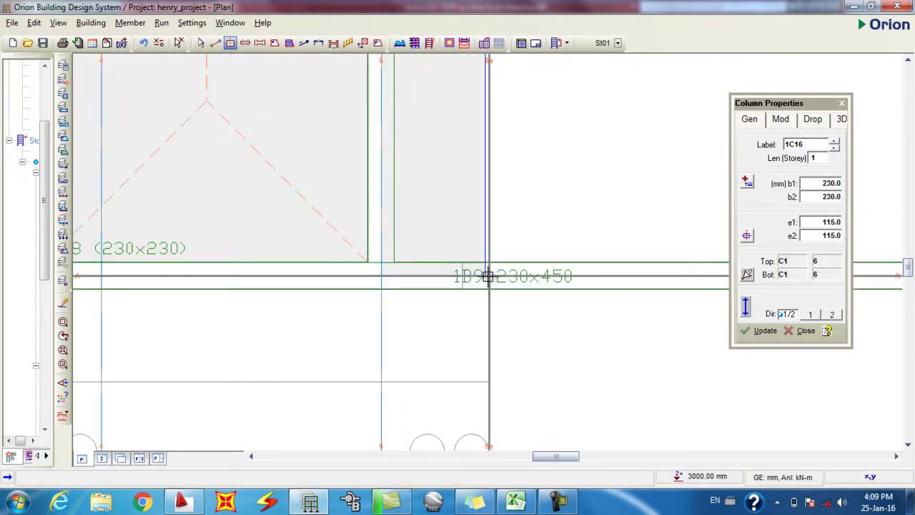
scroll(489, 276, "down", 3)
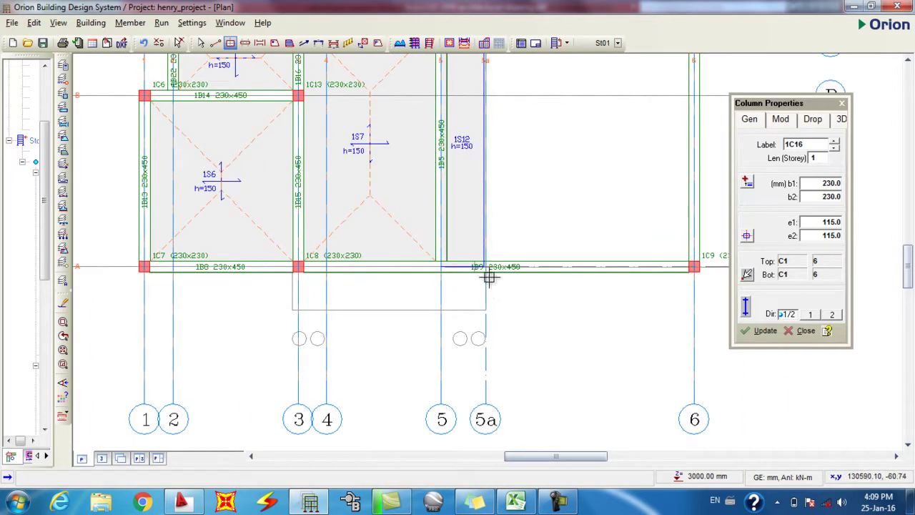
scroll(485, 268, "up", 1)
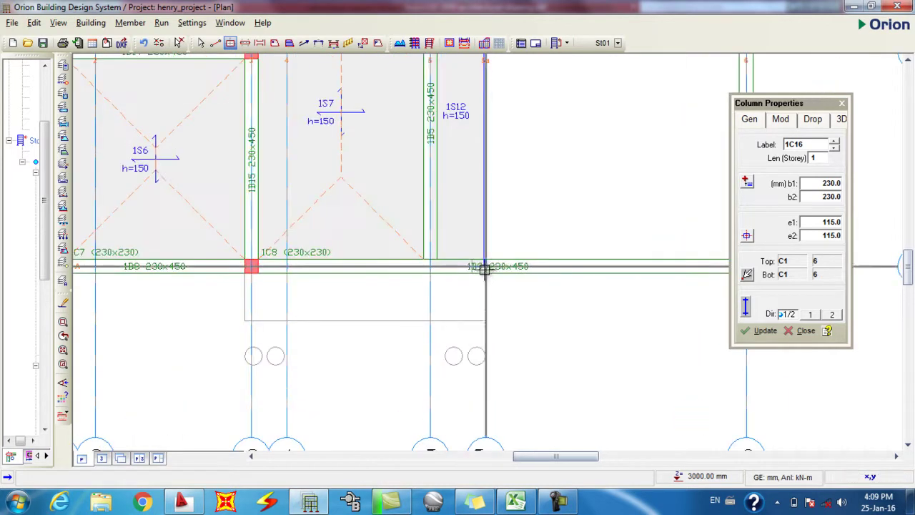
left_click(188, 504)
scroll(444, 315, "down", 4)
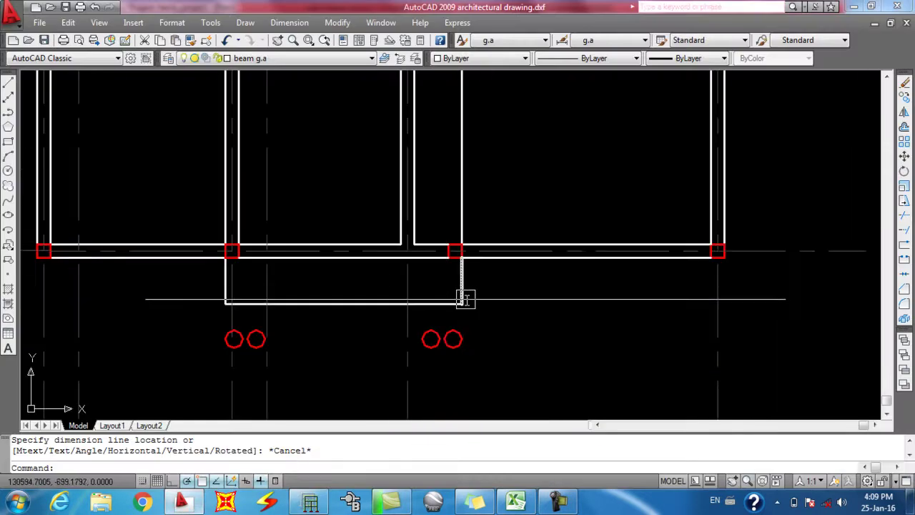
left_click(288, 22)
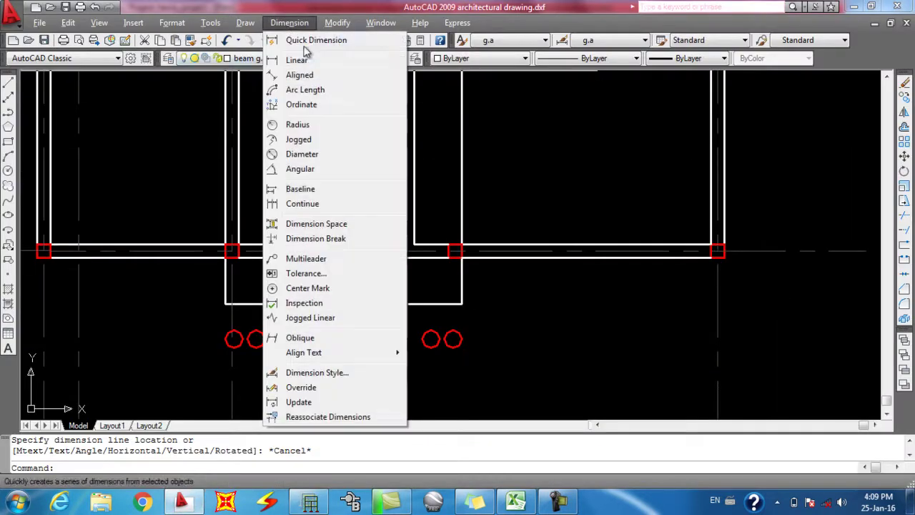
left_click(296, 59)
left_click(406, 263)
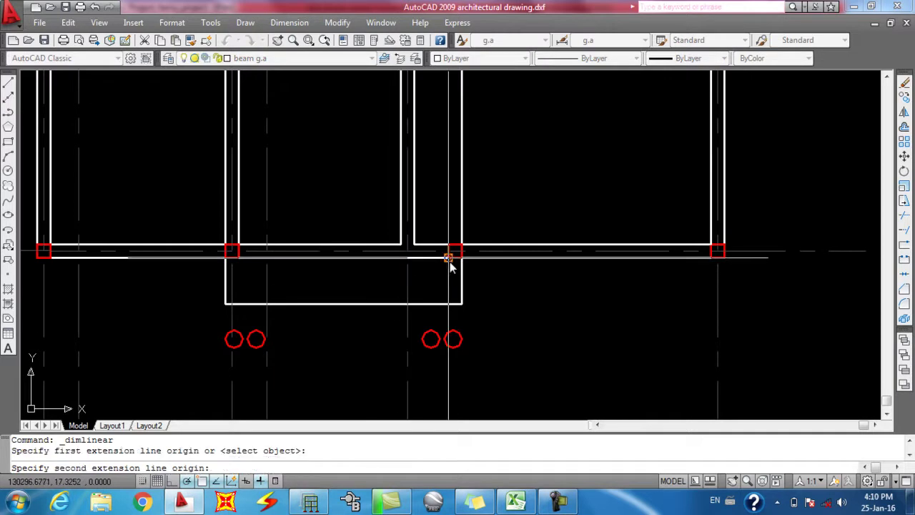
left_click(453, 255)
scroll(448, 283, "up", 4)
key("Escape")
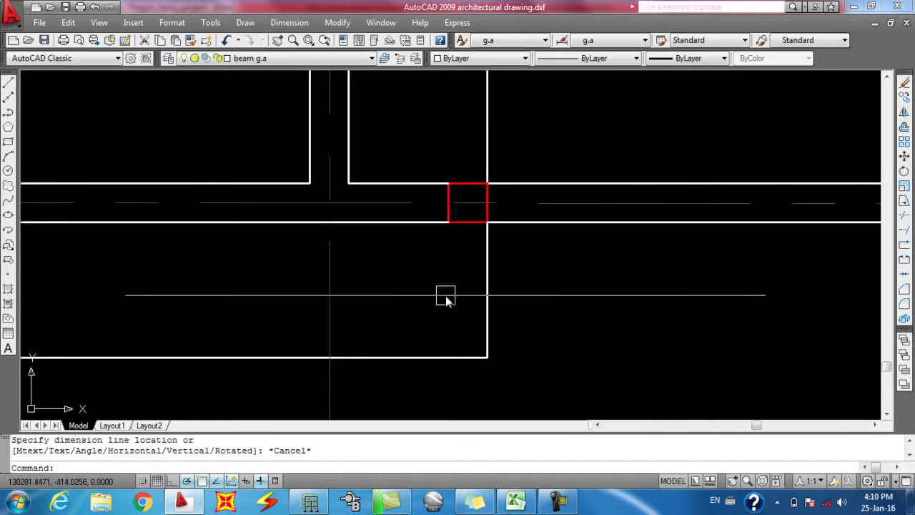
Step: Return to Orion, stop column placement, and delete the stray grid axis
left_click(310, 502)
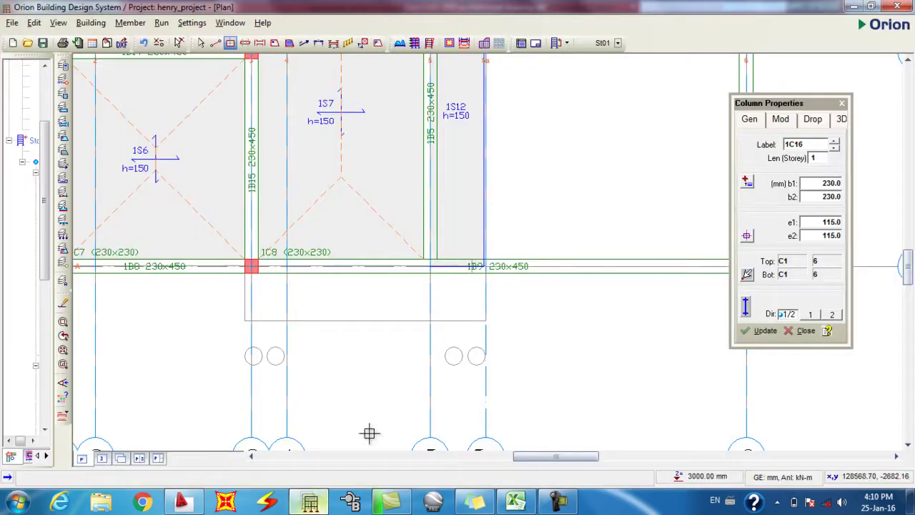
key("Escape")
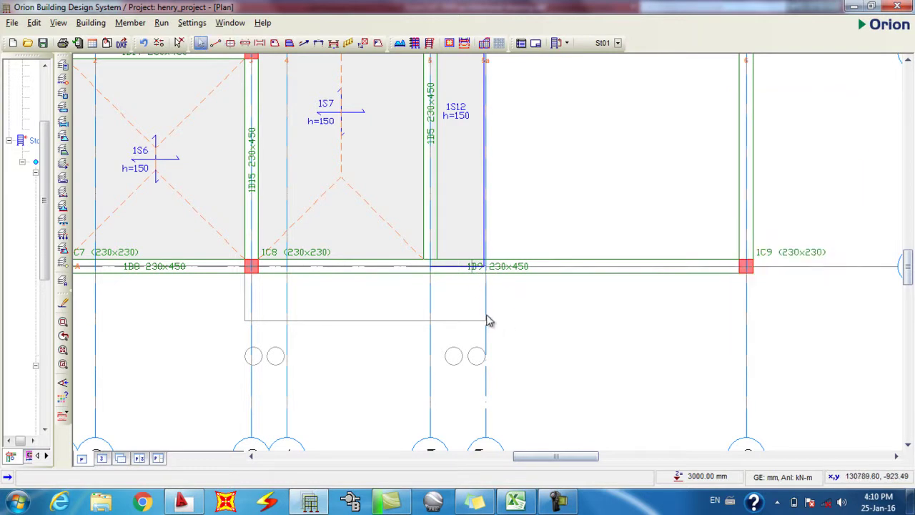
left_click(487, 380)
key("Delete")
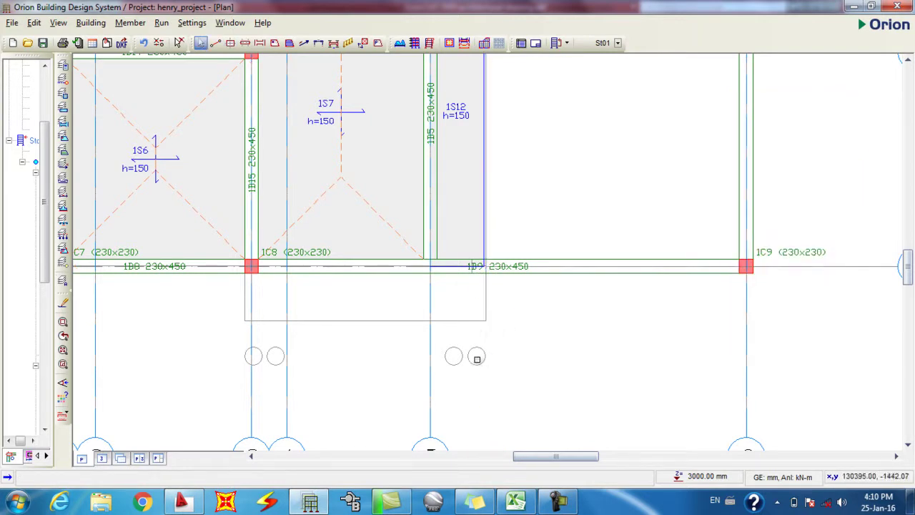
Step: Offset a new axis 816 mm from axis 5
left_click(431, 337)
right_click(432, 339)
left_click(492, 107)
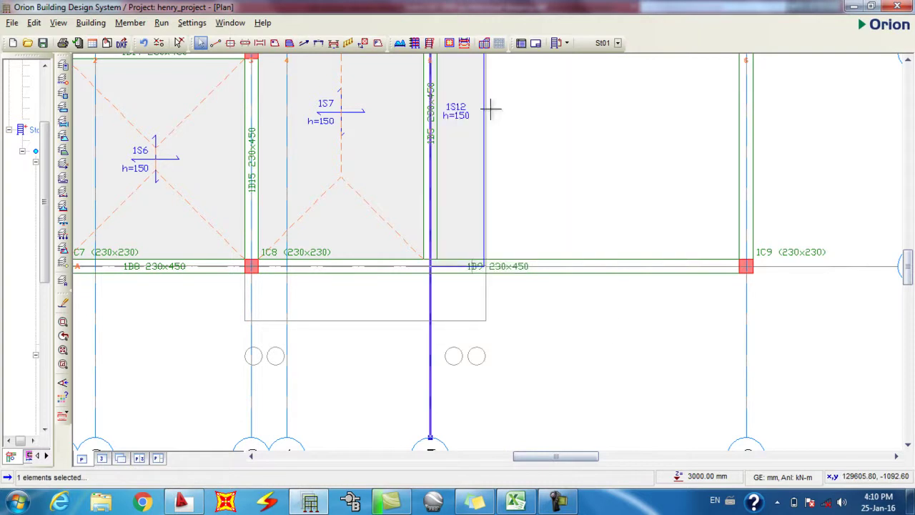
double_click(812, 158)
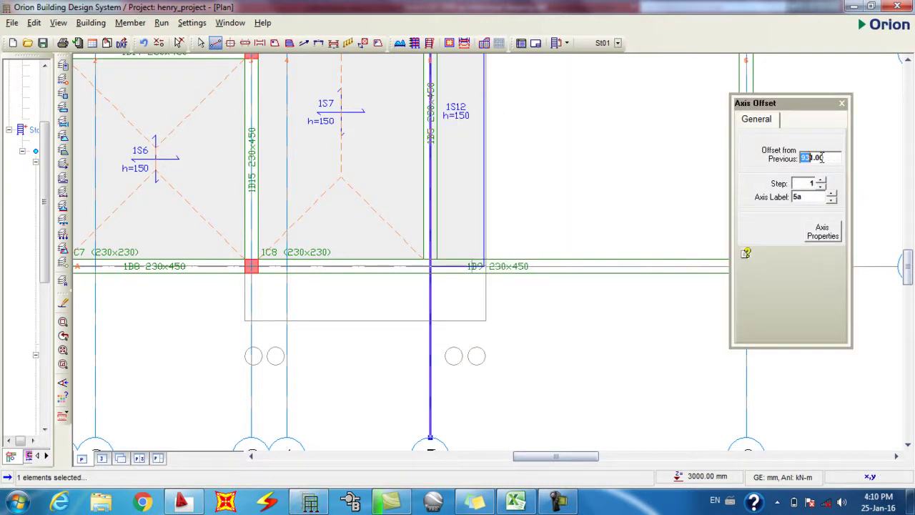
type("816")
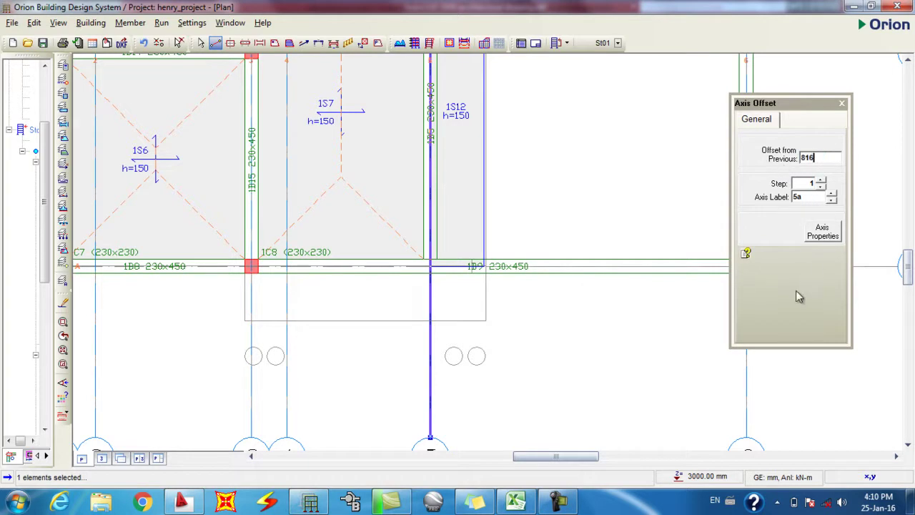
left_click(527, 383)
key("Escape")
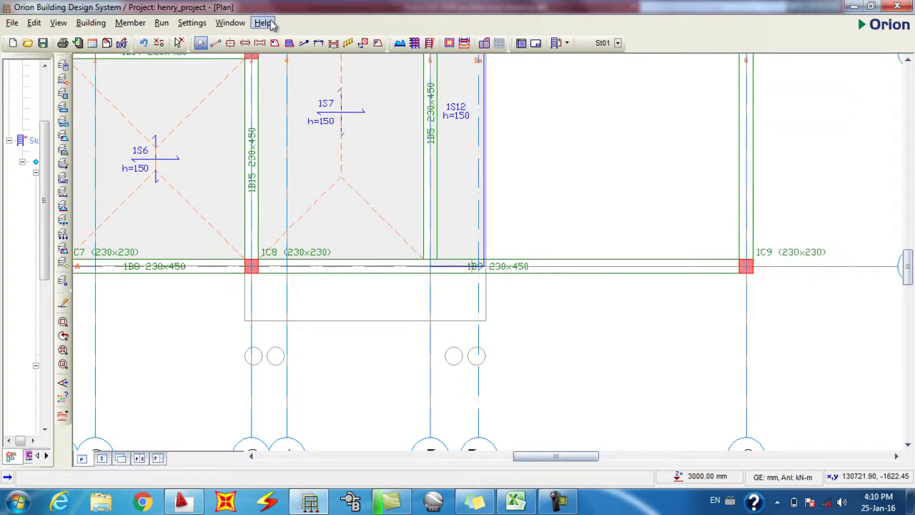
Step: Place 230×230 column 1C17 where axis 5a meets axis A
left_click(230, 43)
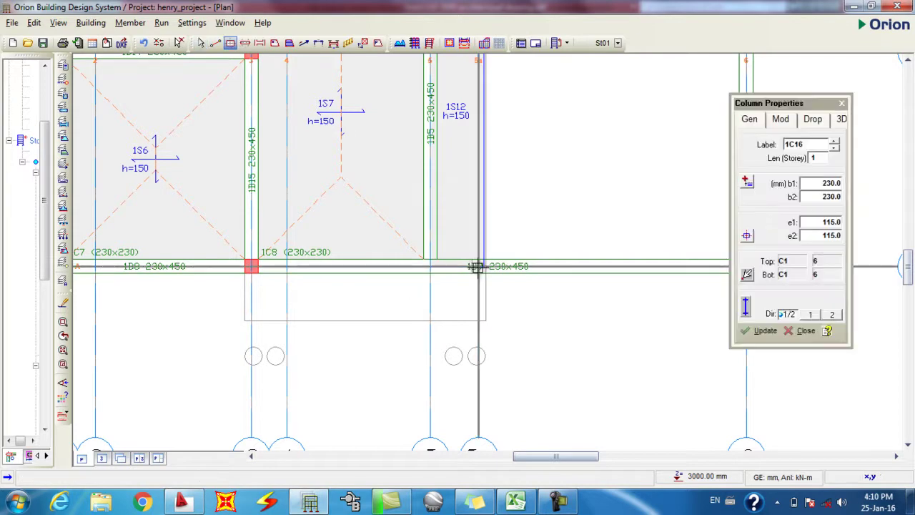
left_click(479, 266)
left_click(842, 103)
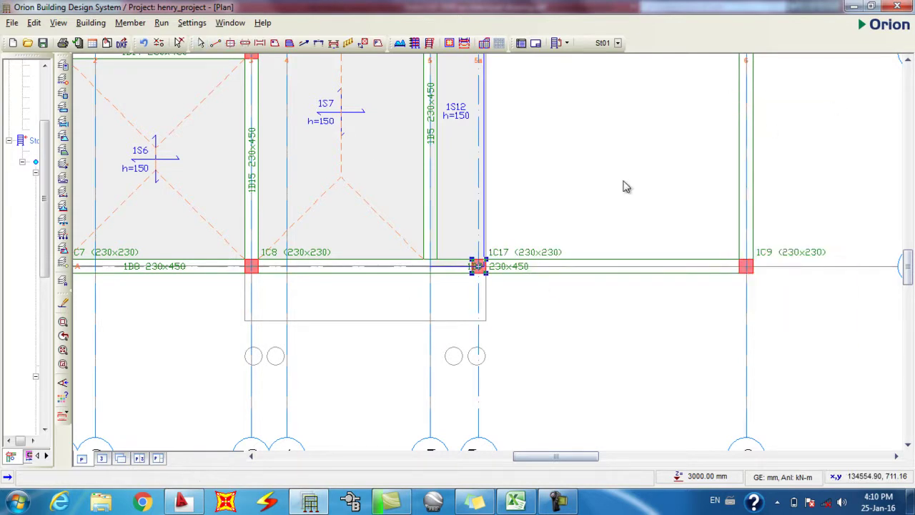
scroll(474, 275, "down", 2)
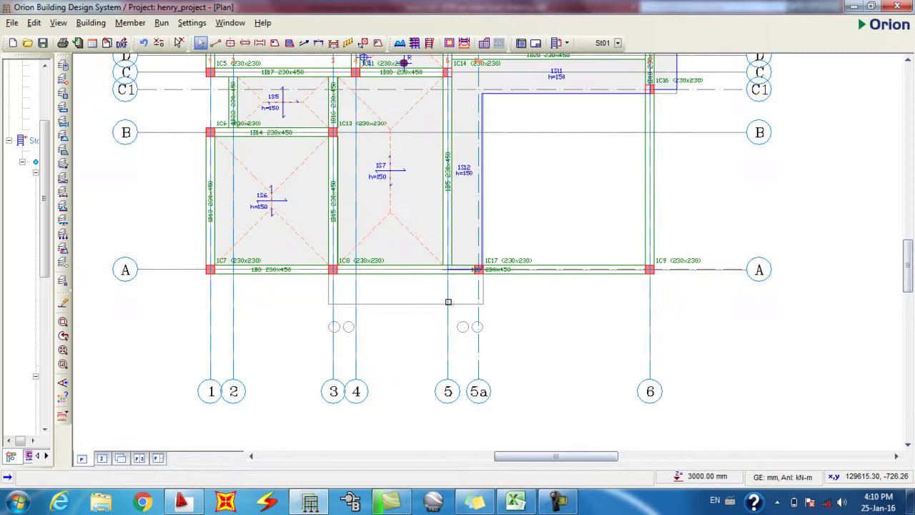
Step: Draw slab 1S13 with an 800 mm L-Cant along axis A from column 1C8 to 1C17
left_click(274, 43)
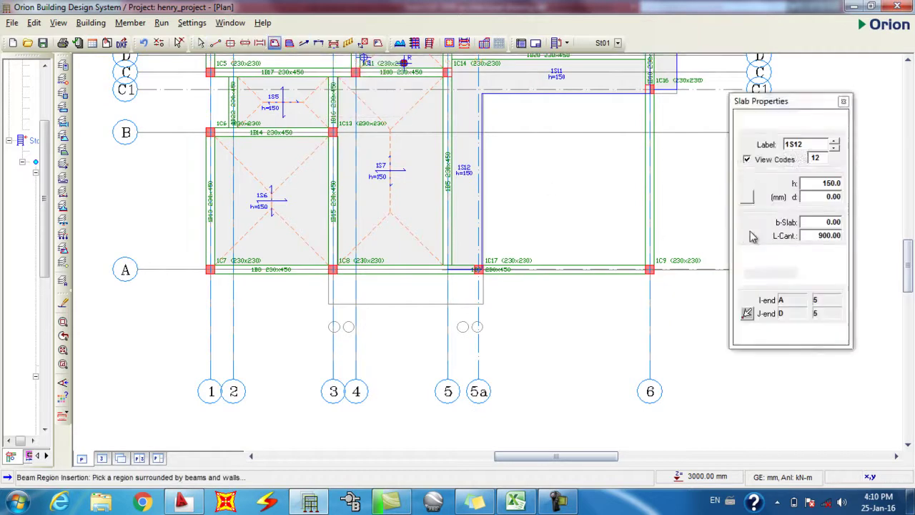
left_click_drag(801, 235, 836, 236)
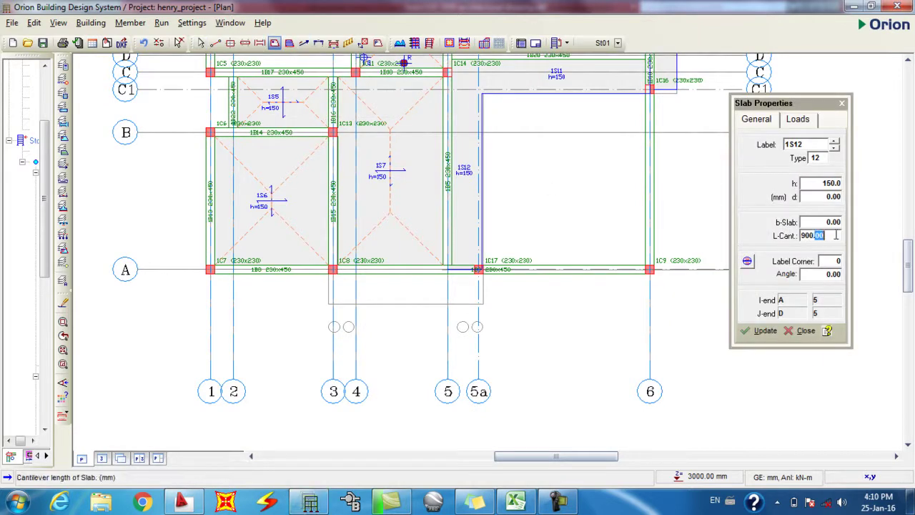
type("800")
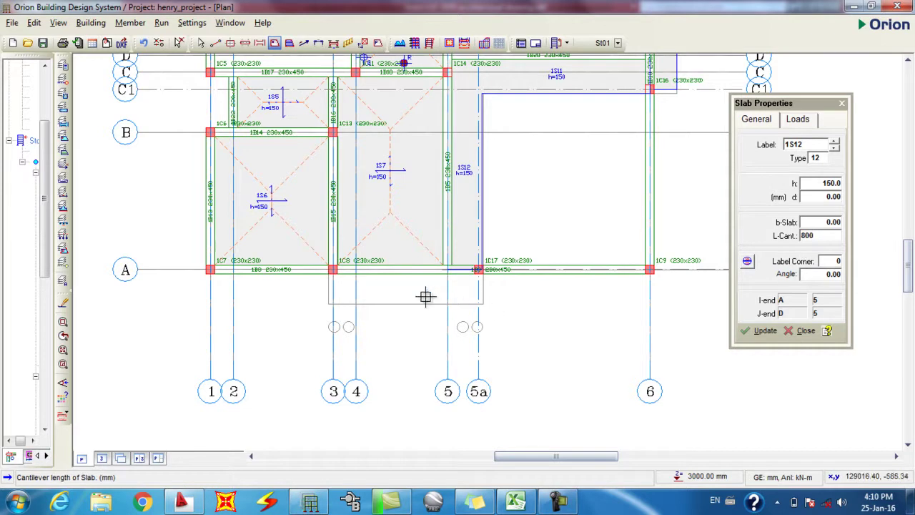
left_click_drag(331, 272, 479, 270)
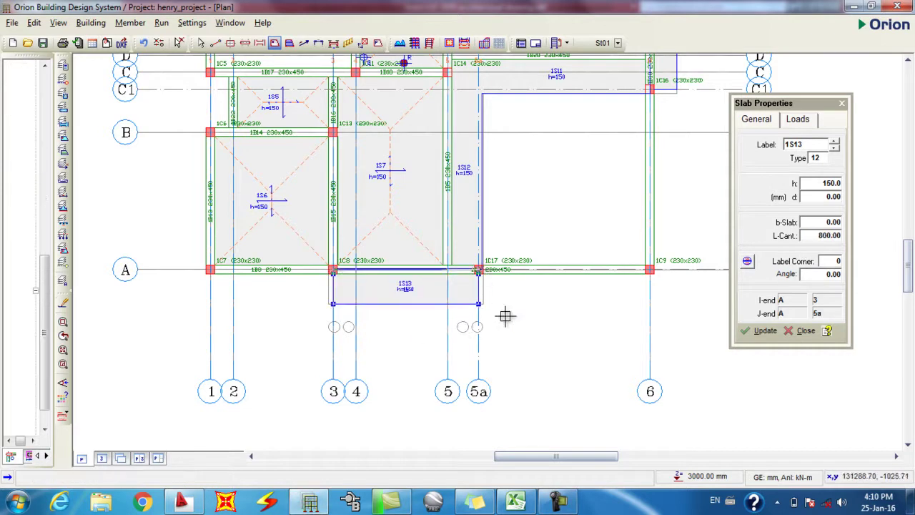
Step: Widen the model tree and select slabs 1S1 through 1S13 under Slabs
left_click(841, 102)
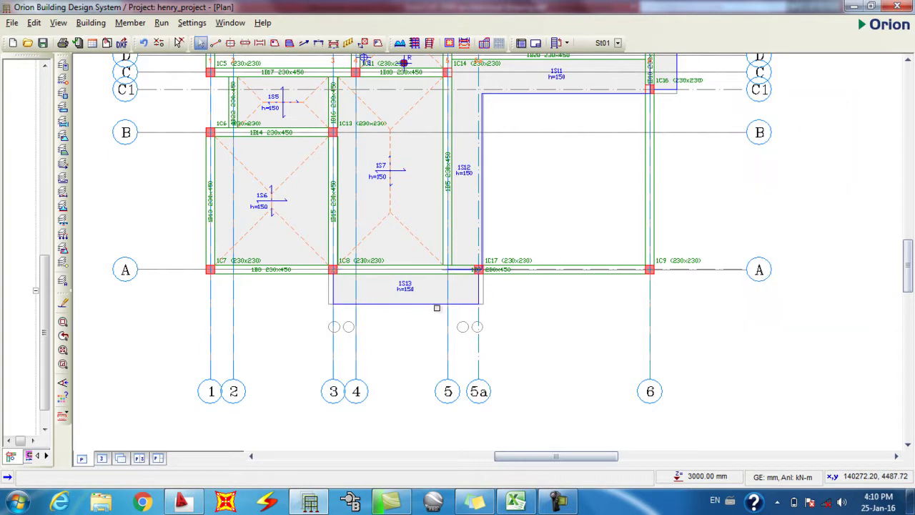
scroll(444, 315, "down", 3)
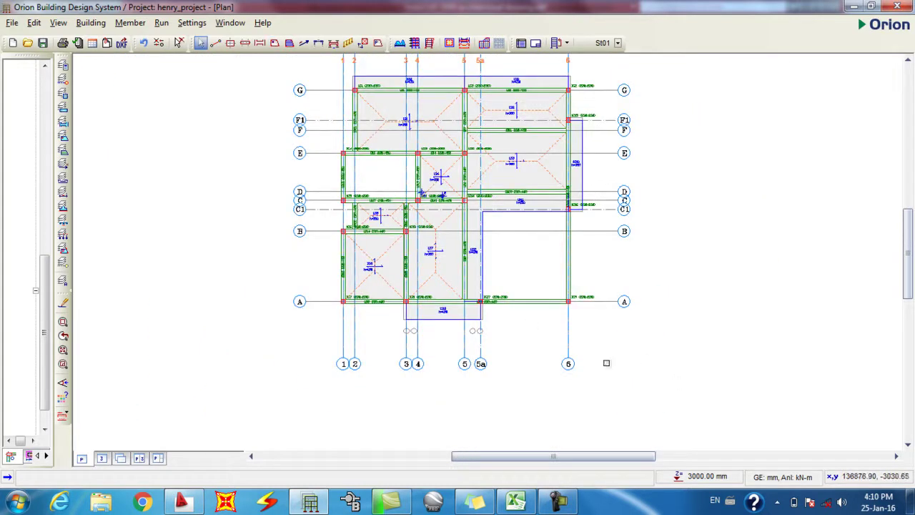
scroll(605, 364, "down", 2)
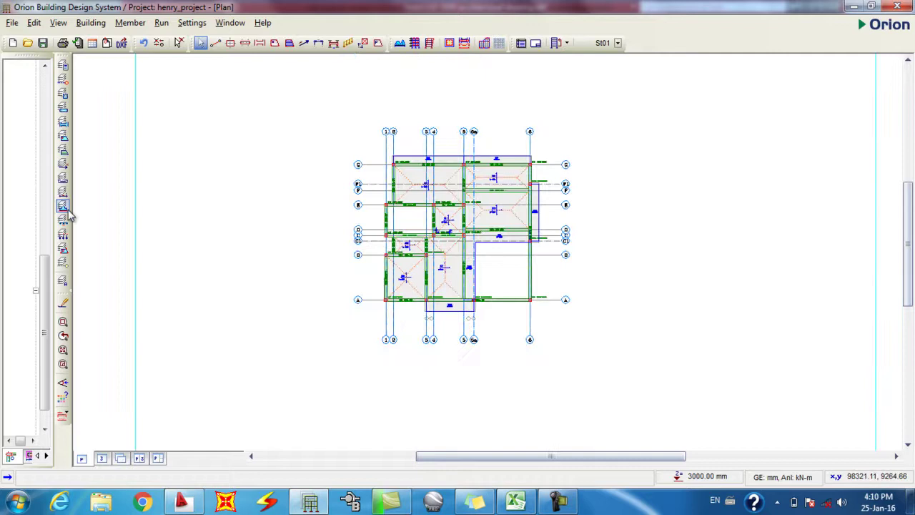
left_click_drag(53, 236, 140, 233)
left_click_drag(127, 179, 114, 102)
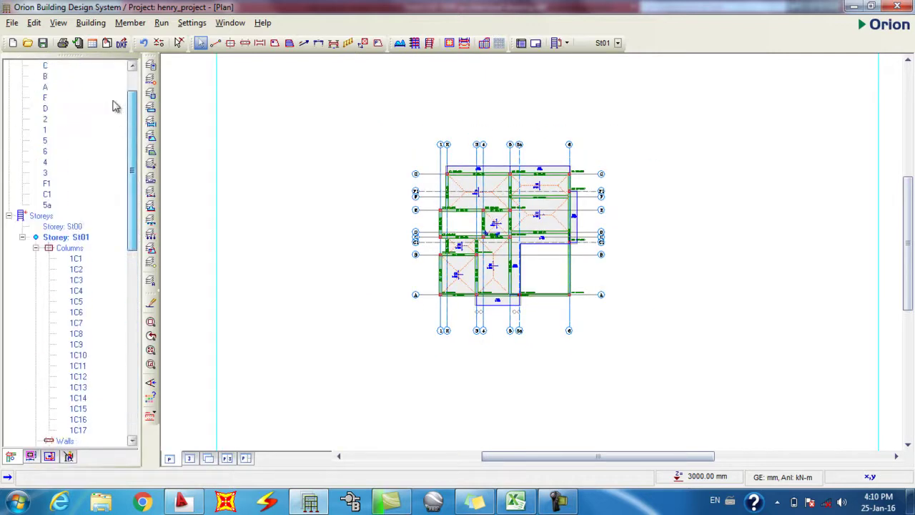
left_click_drag(129, 194, 133, 362)
left_click(76, 291)
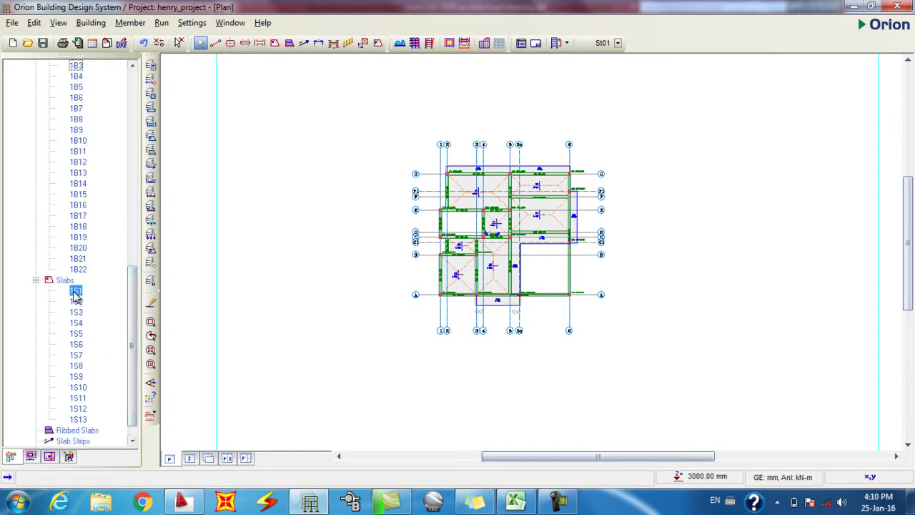
left_click(79, 420, "shift")
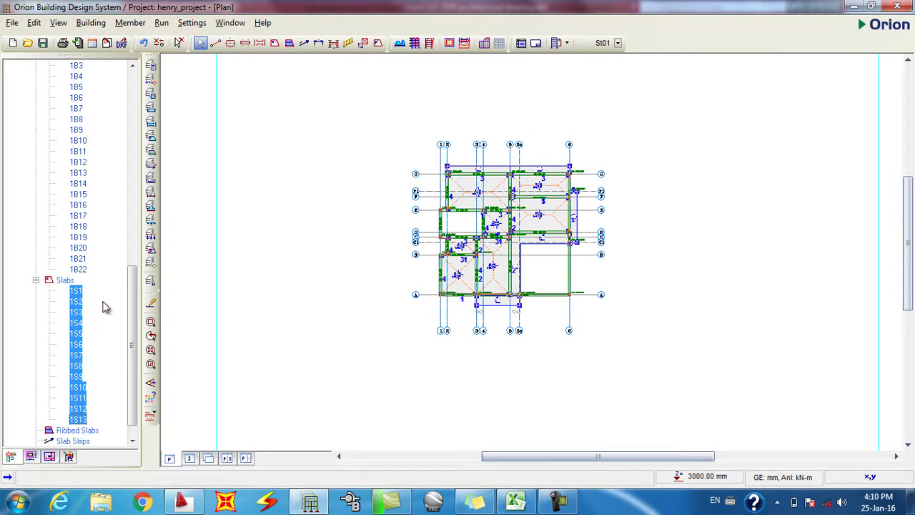
Step: Run Set Slab Types Automatically on the selected slabs only and accept the report listing 1S8–1S13 as cantilevers
right_click(81, 327)
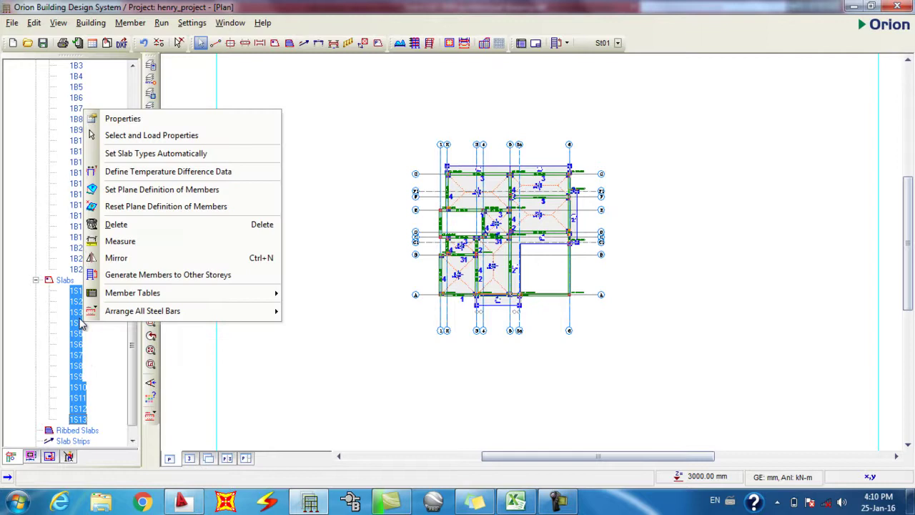
left_click(145, 154)
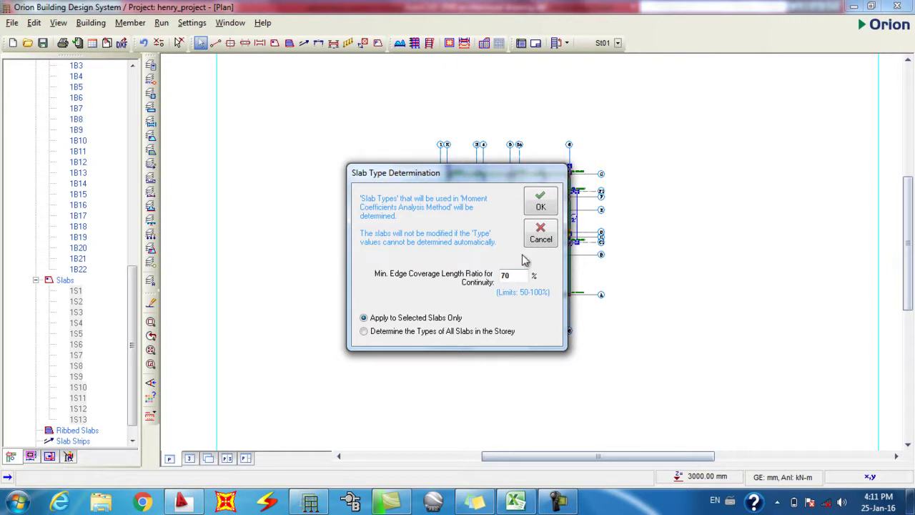
left_click(550, 207)
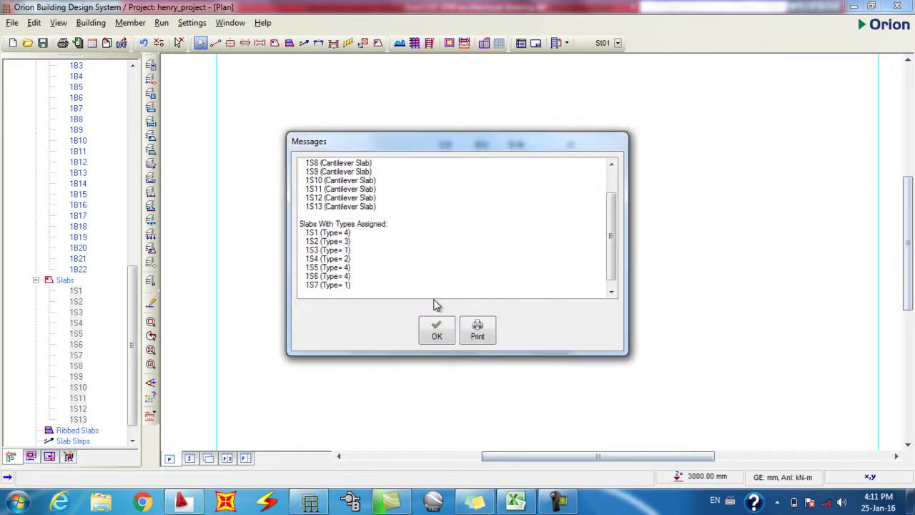
left_click(433, 329)
scroll(524, 204, "up", 4)
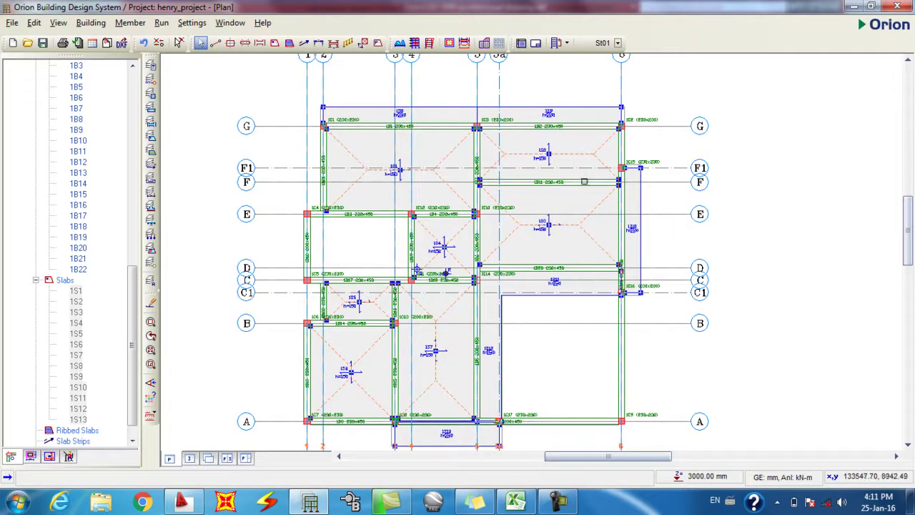
Step: Close the henry_project plan with Alt+F4 so the save-changes warning appears
mouse_move(587, 179)
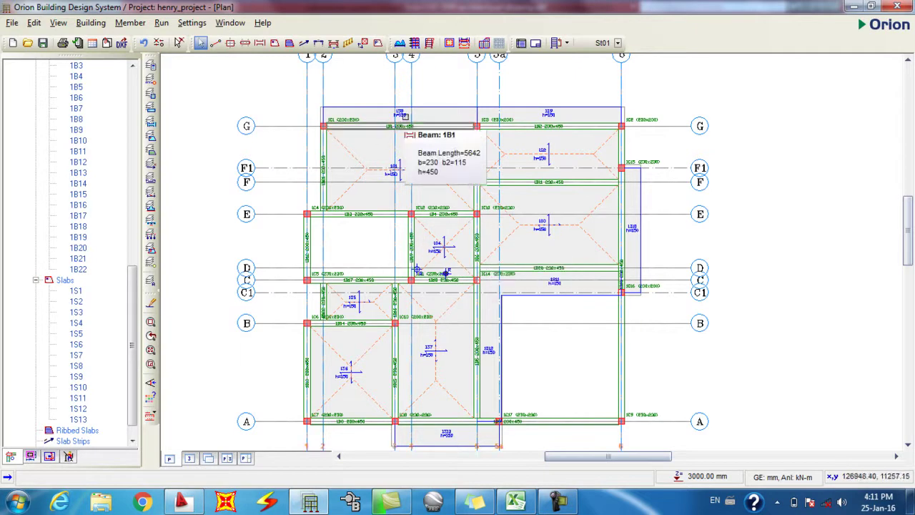
mouse_move(423, 105)
scroll(423, 105, "up", 1)
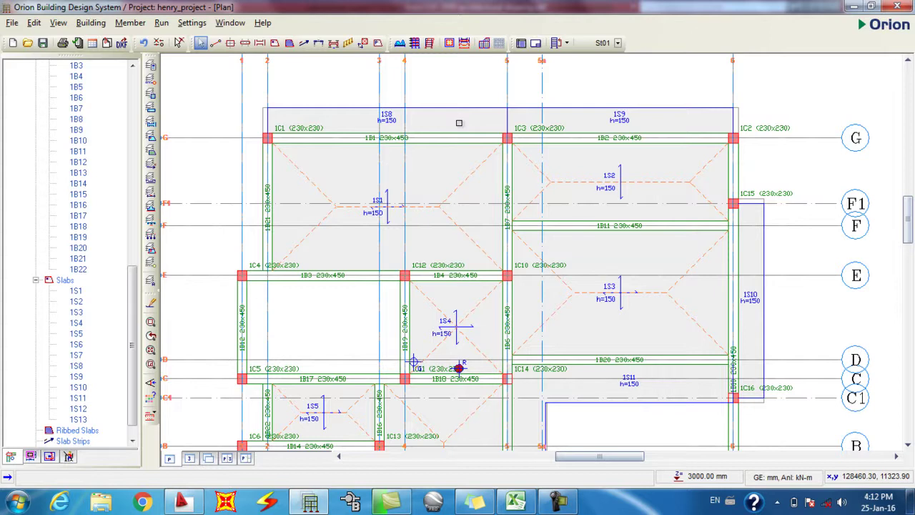
key("alt+F4")
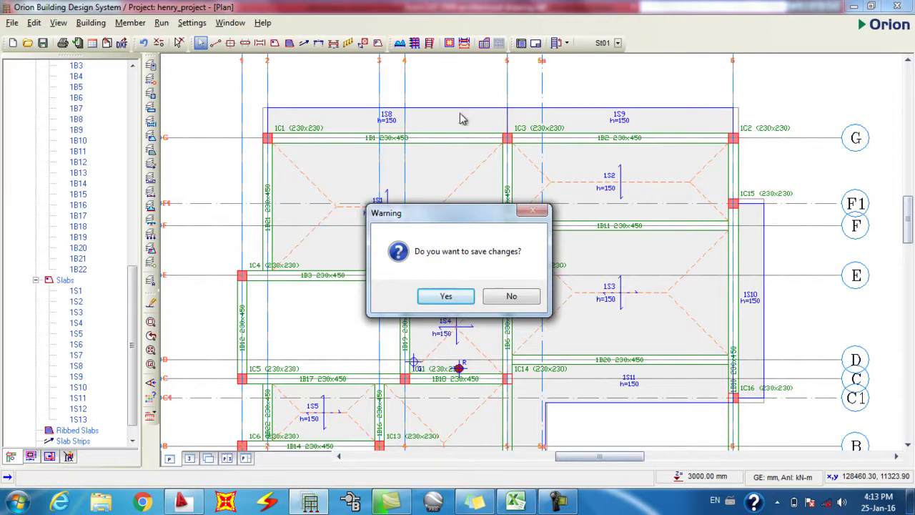
left_click(514, 500)
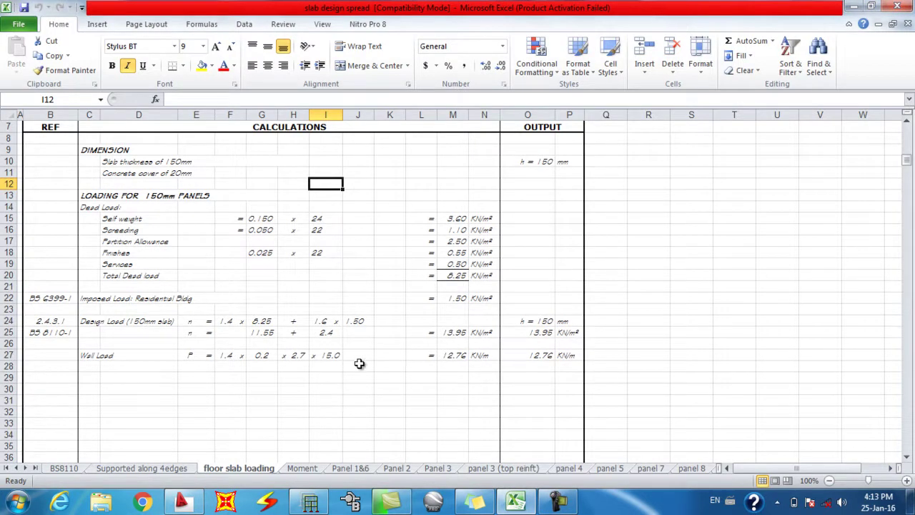
left_click(263, 356)
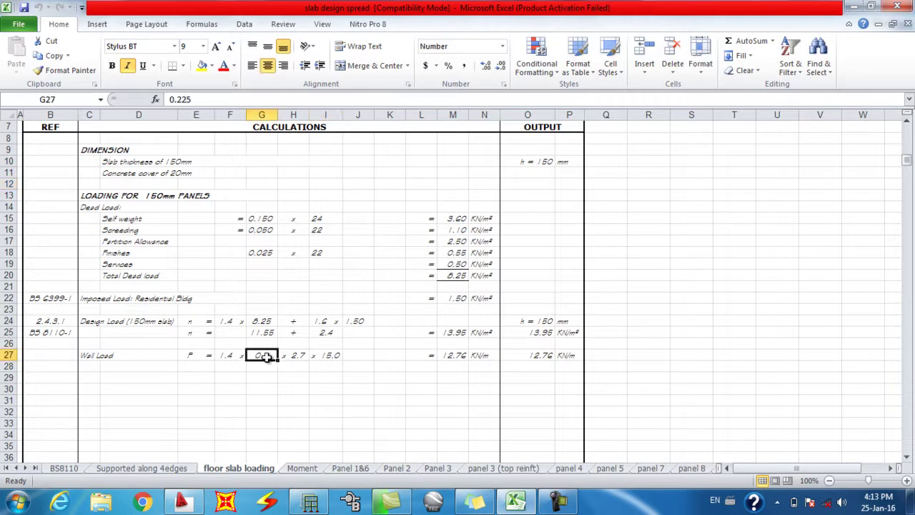
left_click(272, 414)
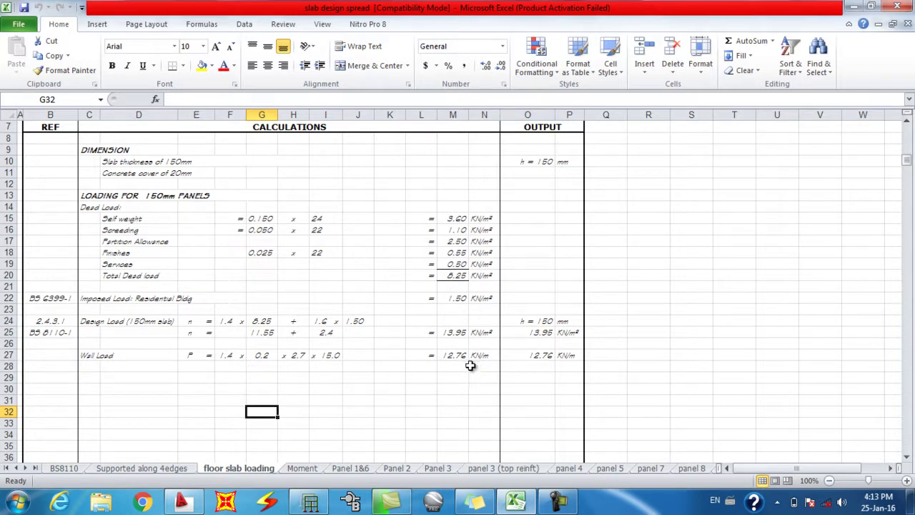
left_click(311, 501)
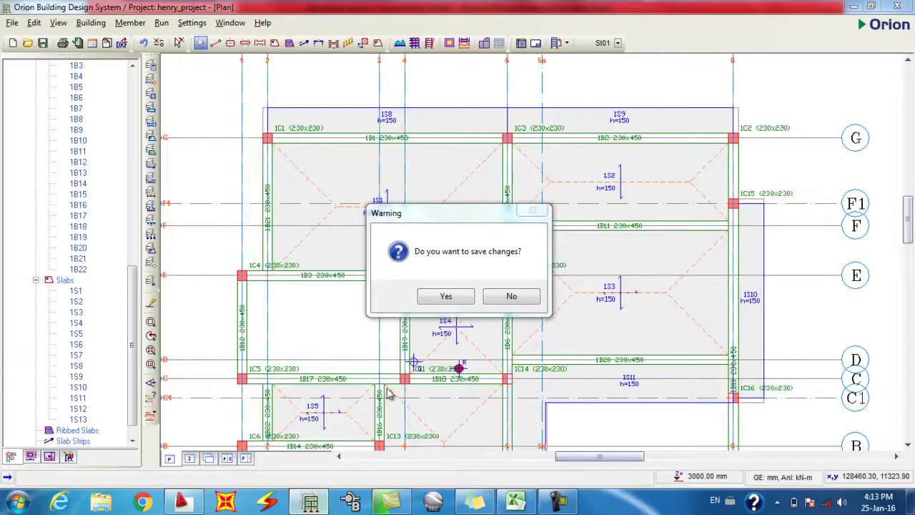
Step: Save henry_project, then set a 12.76 kN/m parapet load on slab 1S8's Loads tab and update
left_click(465, 296)
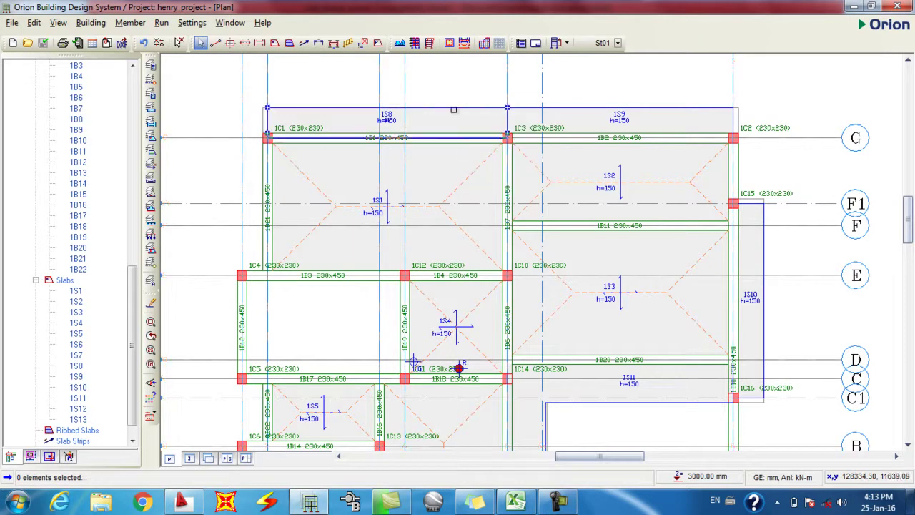
right_click(454, 110)
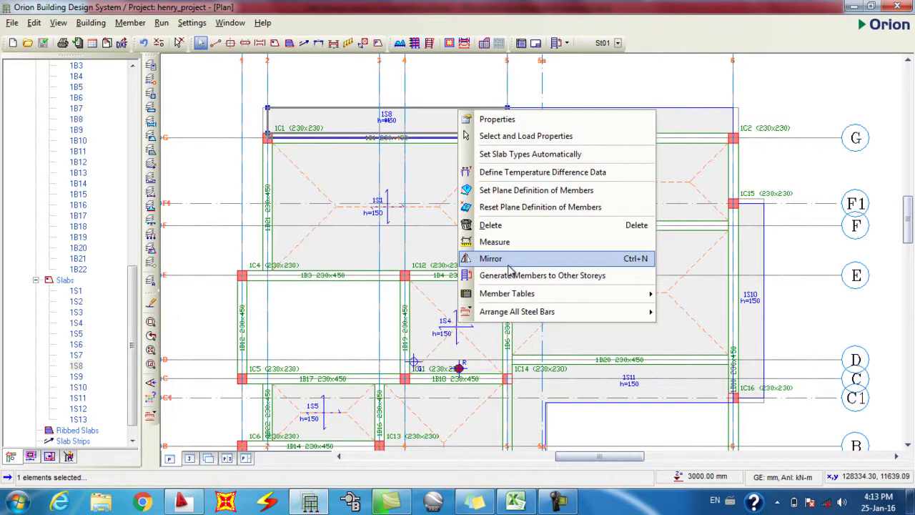
left_click(486, 119)
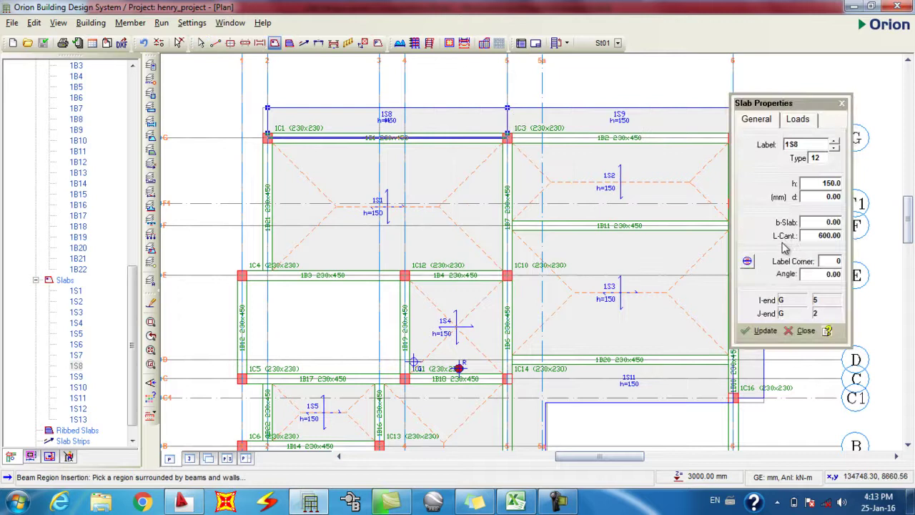
left_click(801, 121)
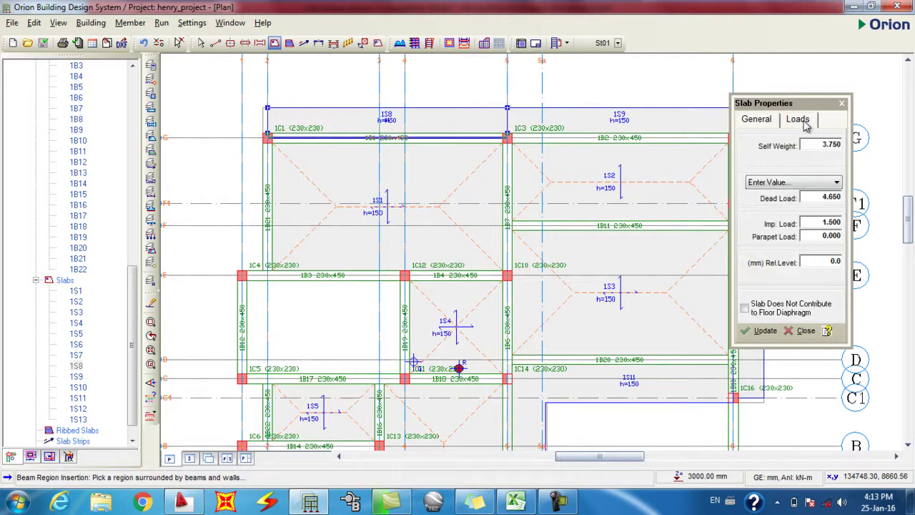
double_click(819, 237)
type("12")
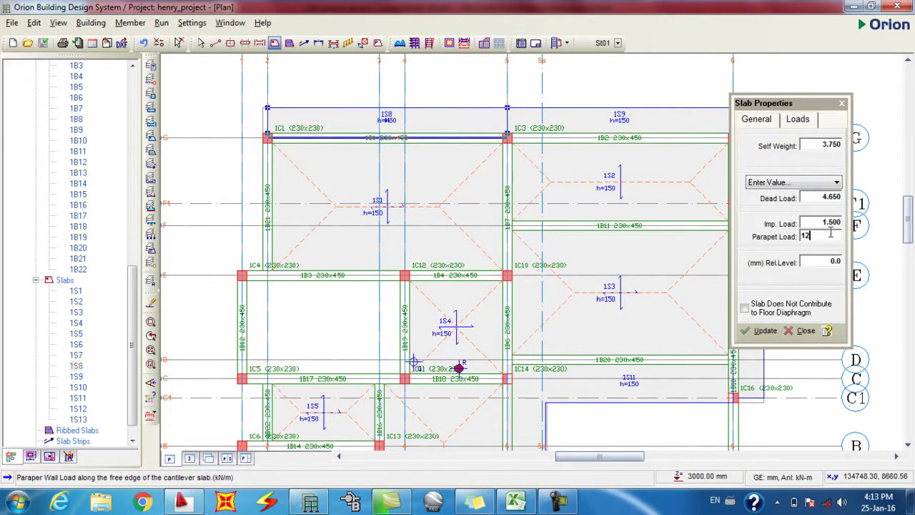
type(".76")
left_click(764, 331)
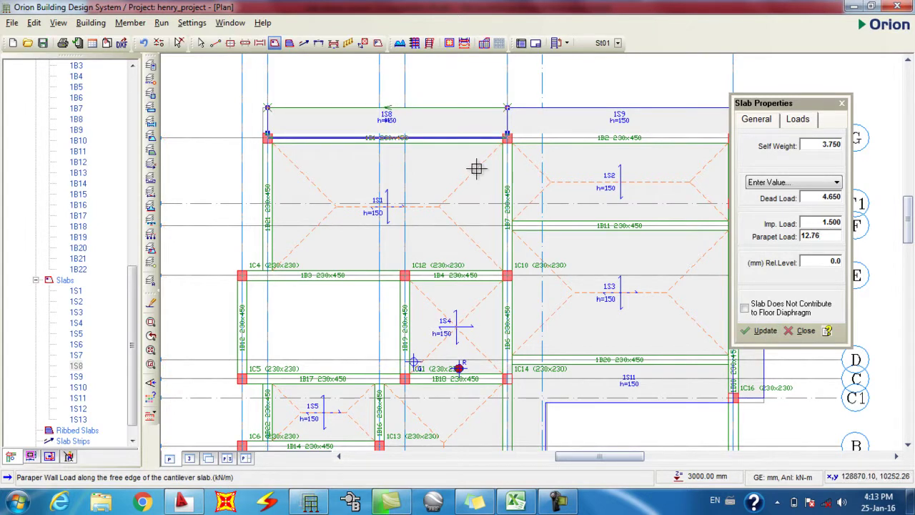
left_click(844, 104)
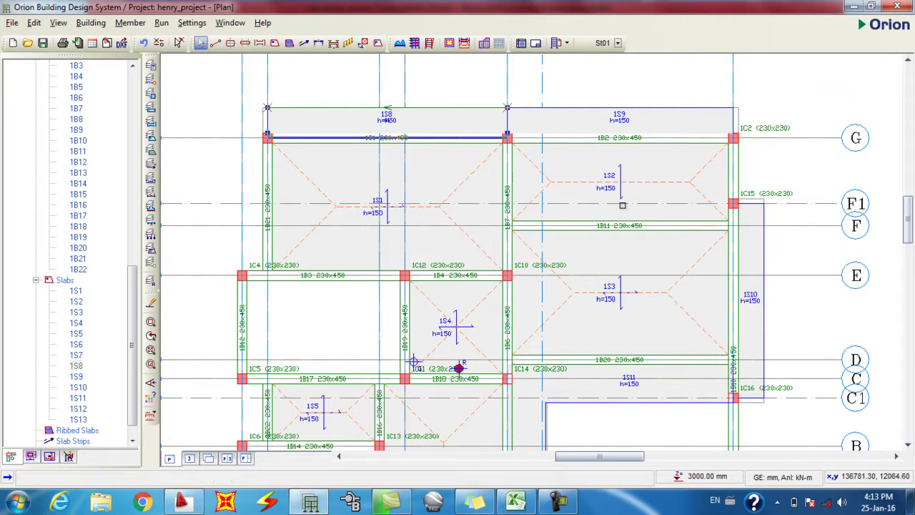
Step: Enter a 12.76 kN/m parapet load in the Loads properties of cantilever slab 1S9
left_click(624, 110)
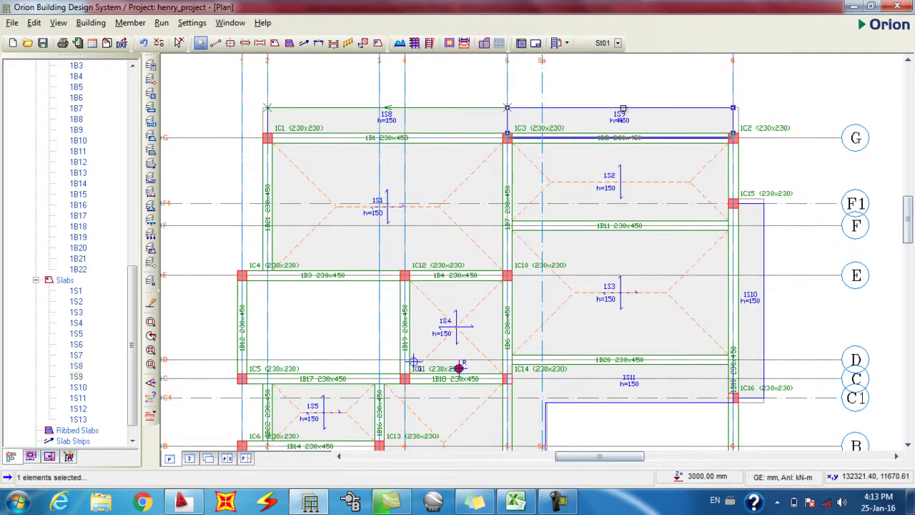
right_click(625, 110)
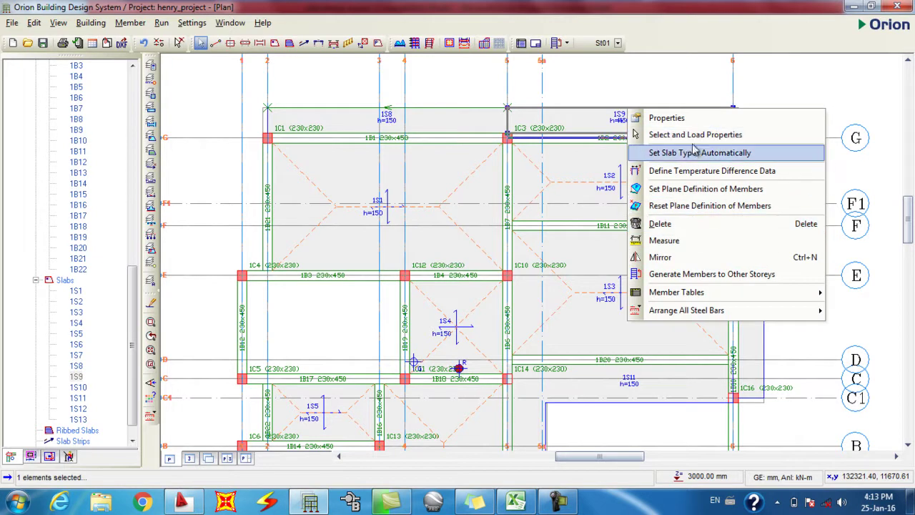
left_click(654, 118)
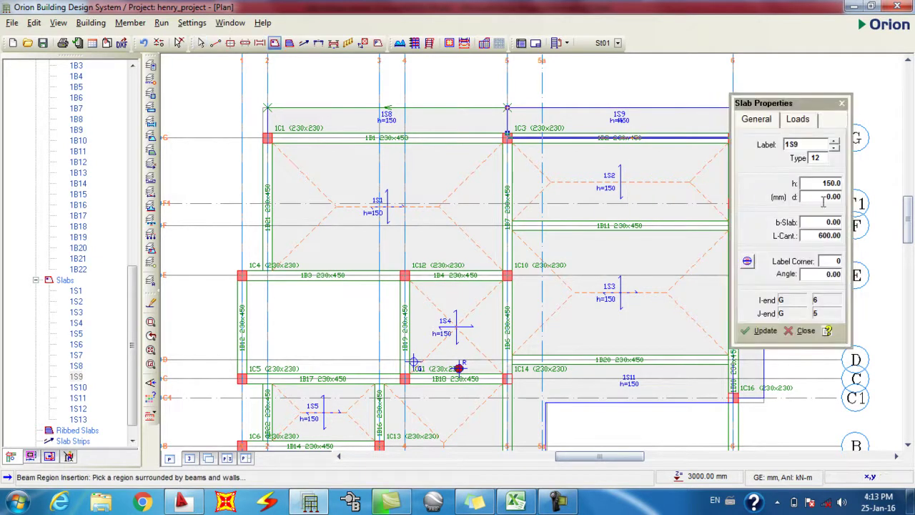
left_click(799, 121)
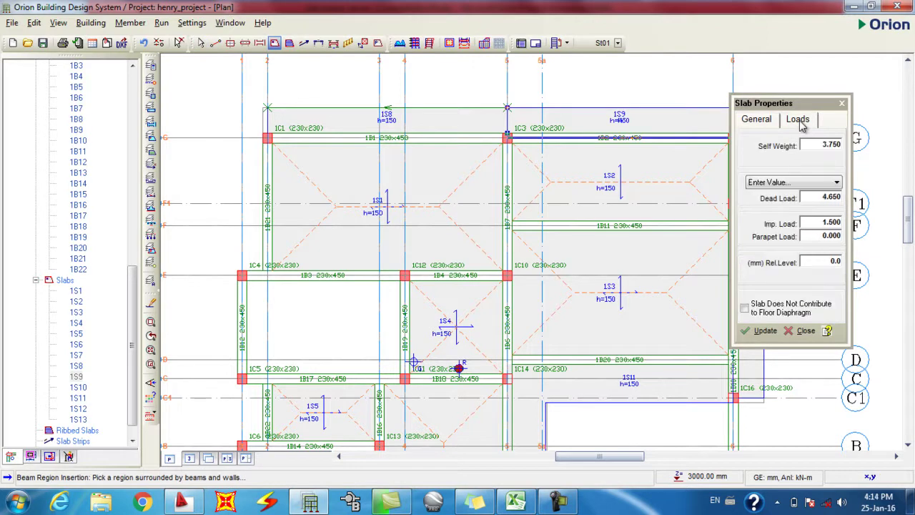
left_click(824, 234)
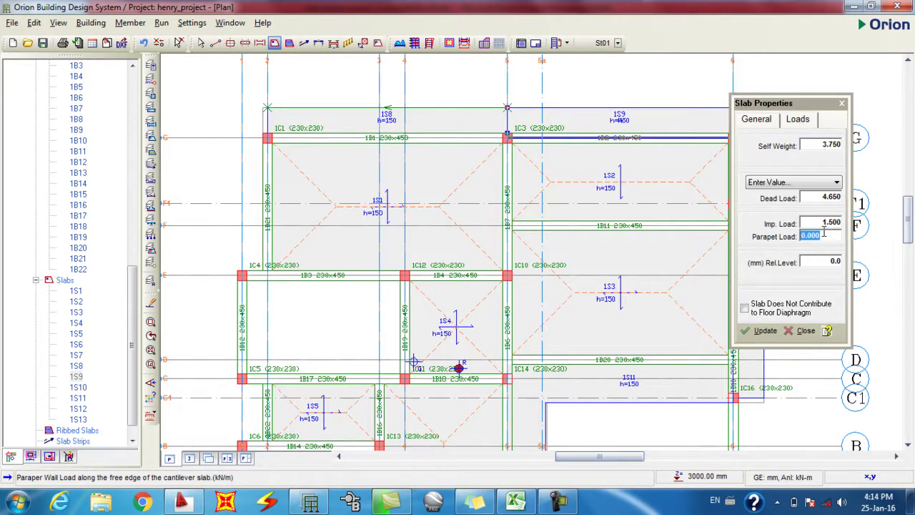
type("12.76")
left_click(763, 331)
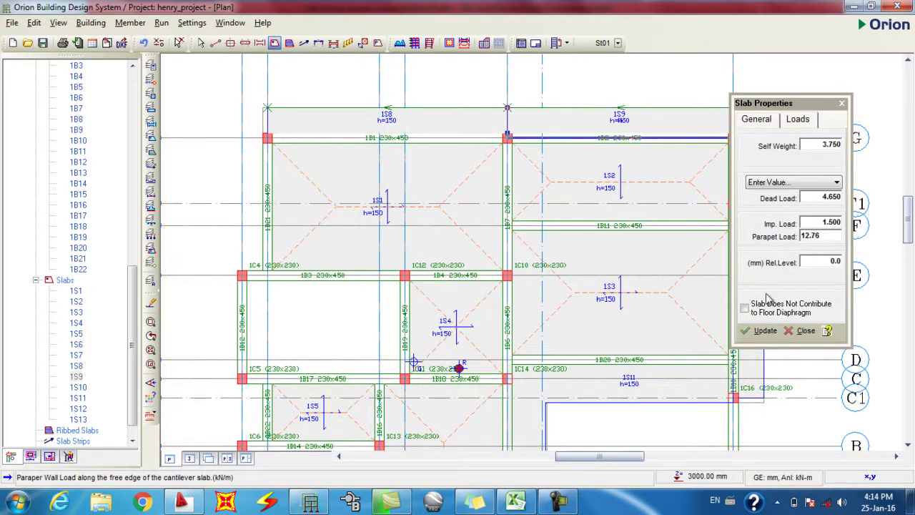
Step: Select edge slabs 1S10 and 1S13 together and open their properties in the Slab Table
left_click(842, 104)
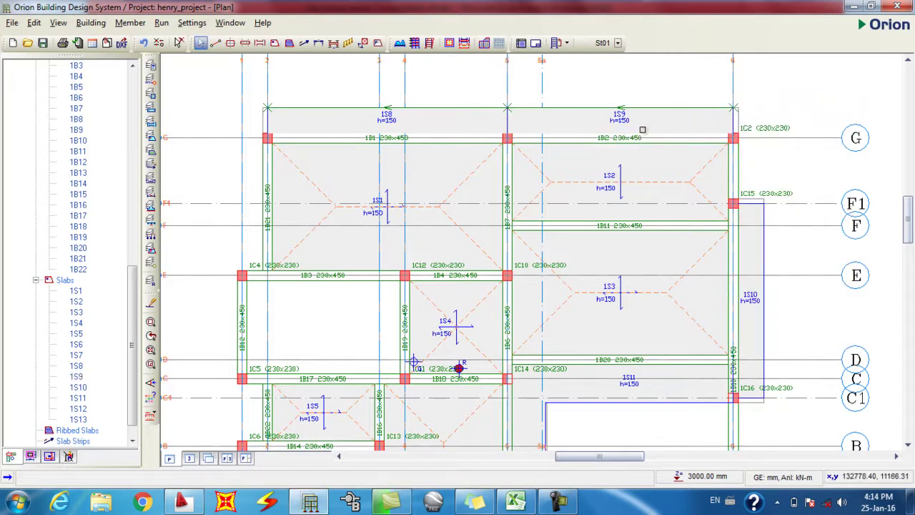
scroll(424, 79, "down", 1)
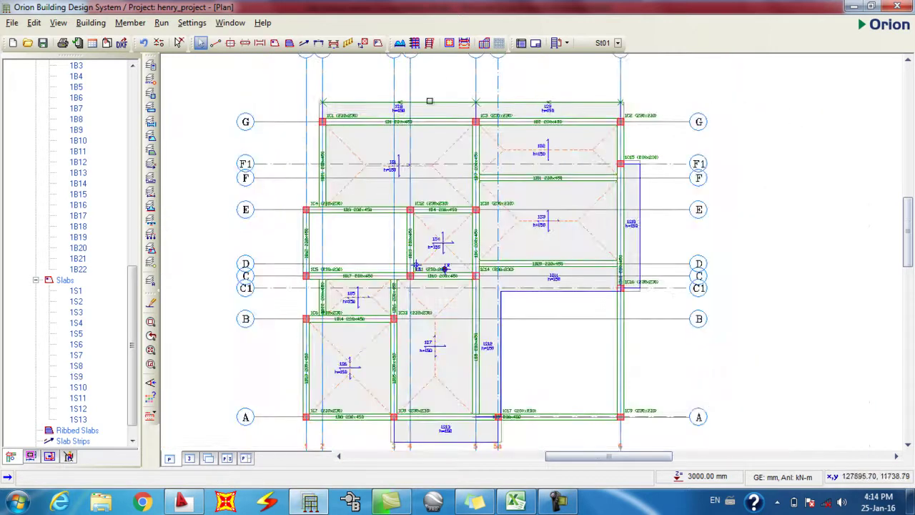
left_click(641, 224)
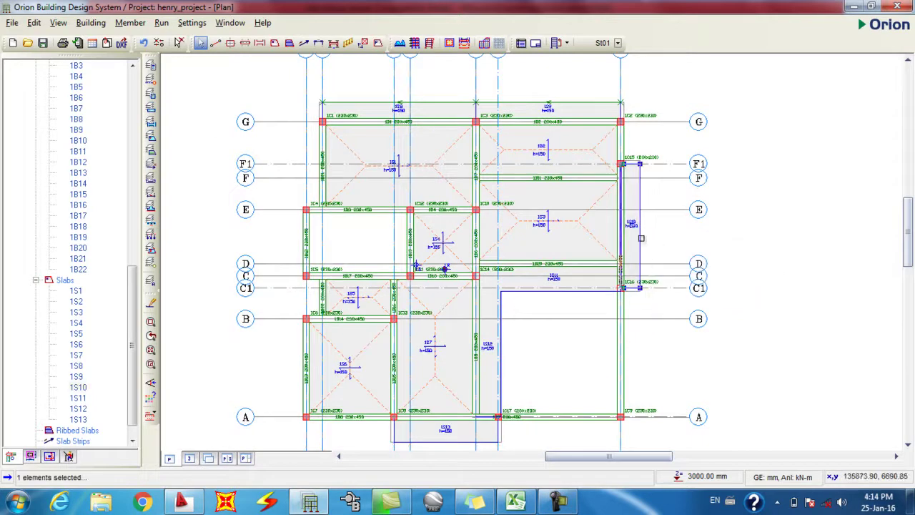
middle_click_drag(616, 292, 581, 155)
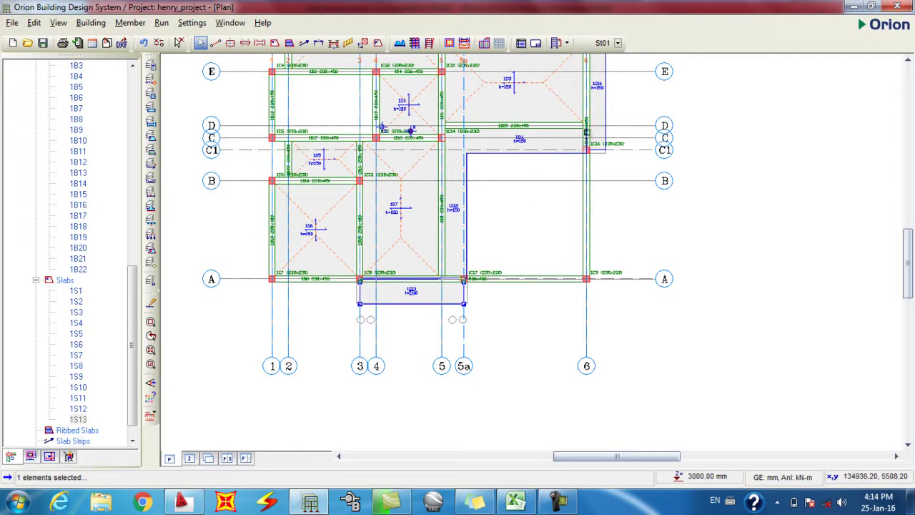
left_click(605, 118)
right_click(605, 117)
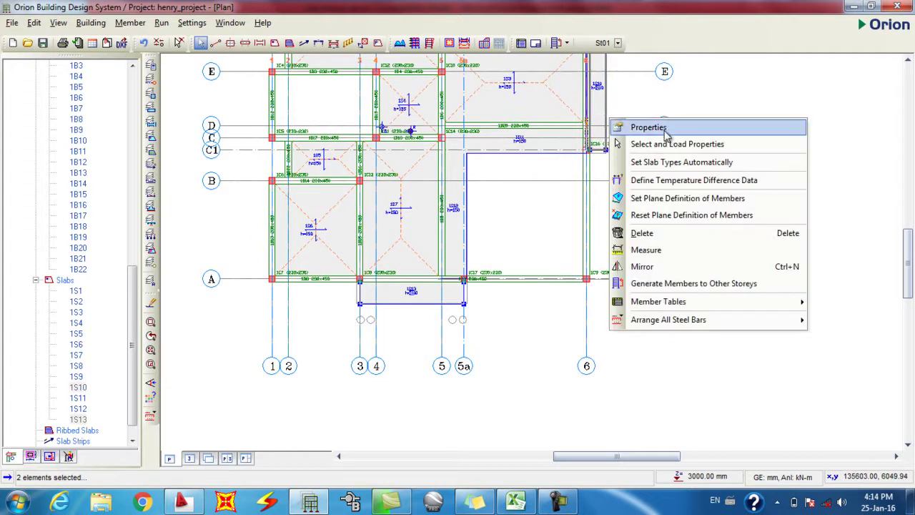
left_click(675, 129)
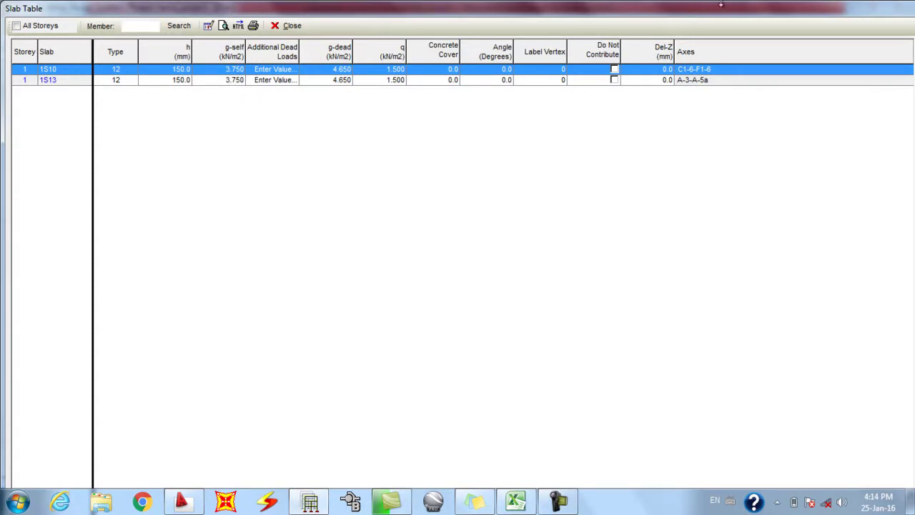
Step: Close the Slab Table and set slab 1S10's parapet load to 12.76 kN/m
left_click(290, 26)
scroll(570, 262, "down", 2)
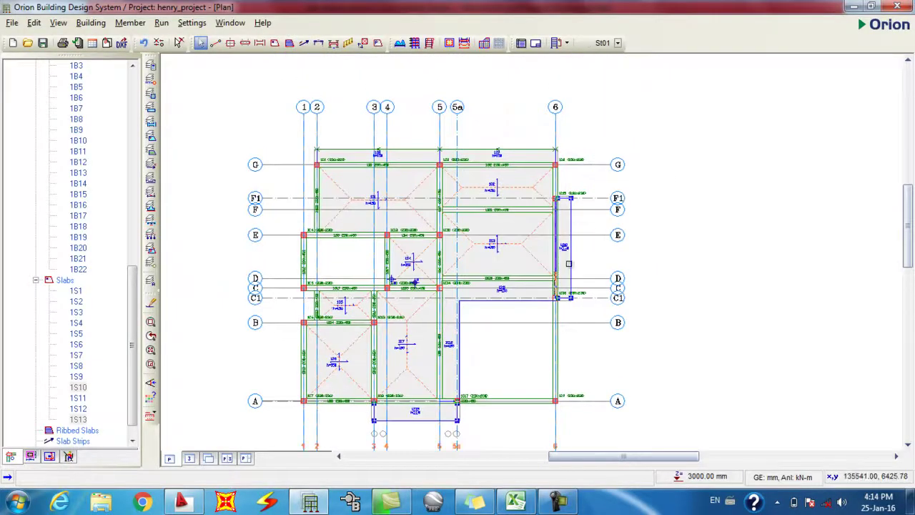
right_click(569, 263)
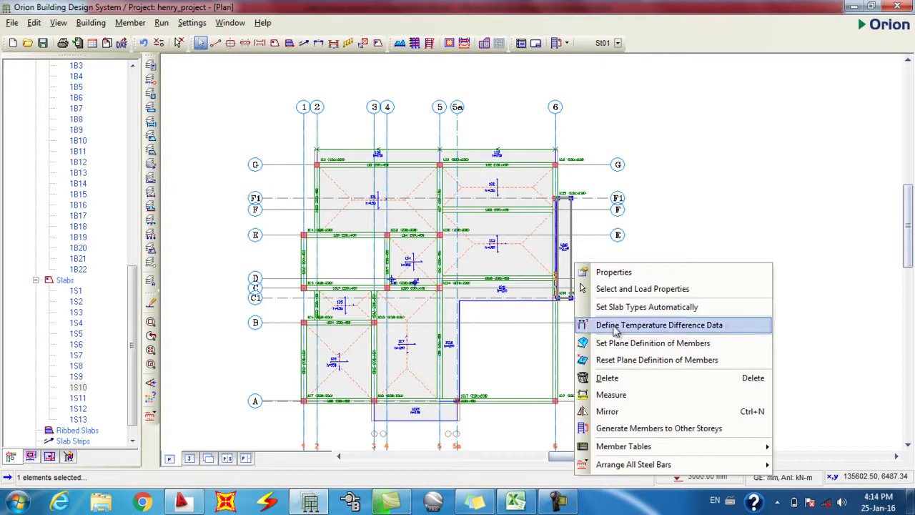
left_click(624, 293)
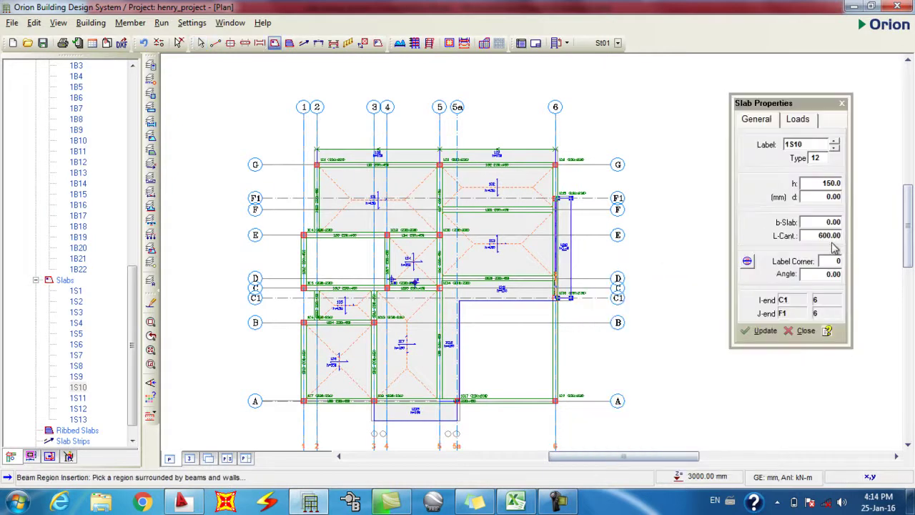
left_click(792, 123)
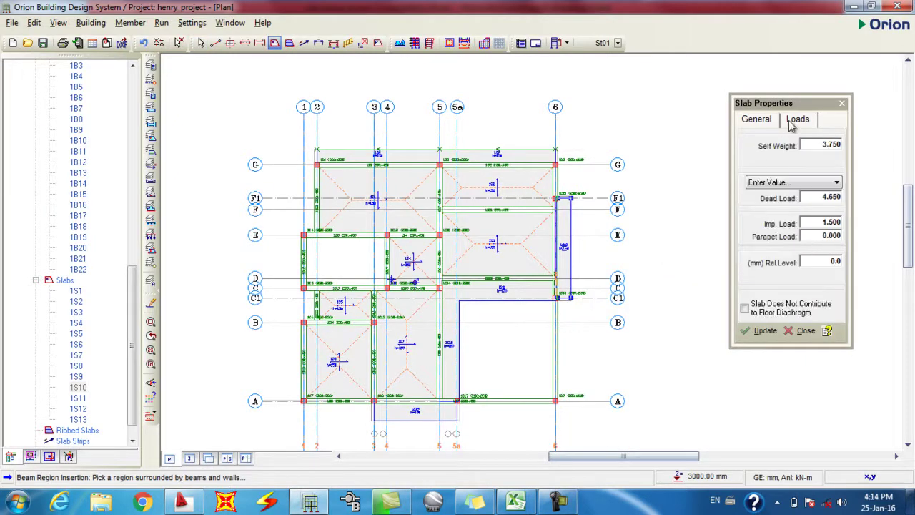
double_click(816, 239)
type("12.76")
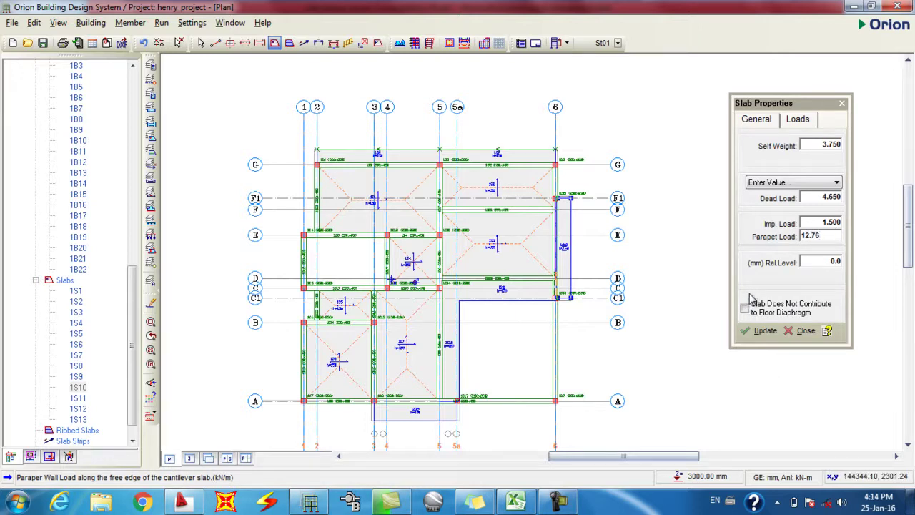
left_click(761, 329)
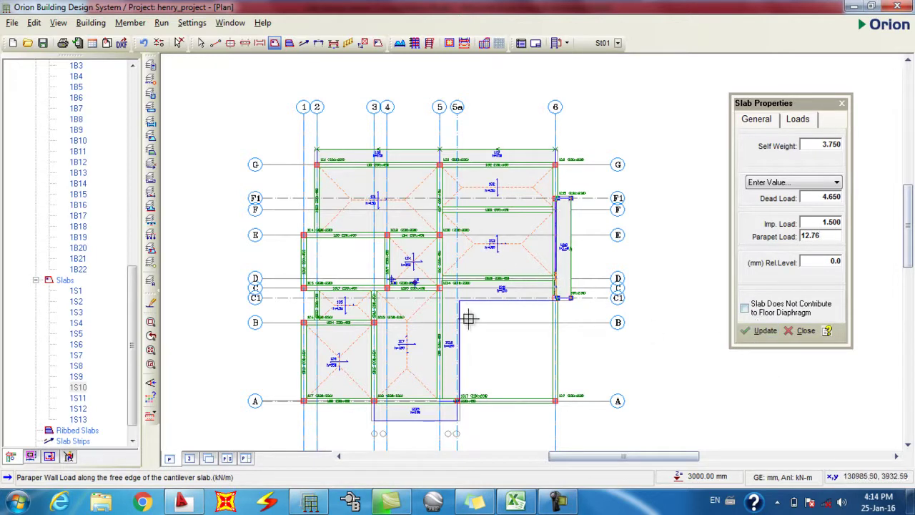
Step: Exit slab 1S10's properties and select cantilever slab 1S13
scroll(475, 286, "down", 3)
scroll(419, 378, "up", 2)
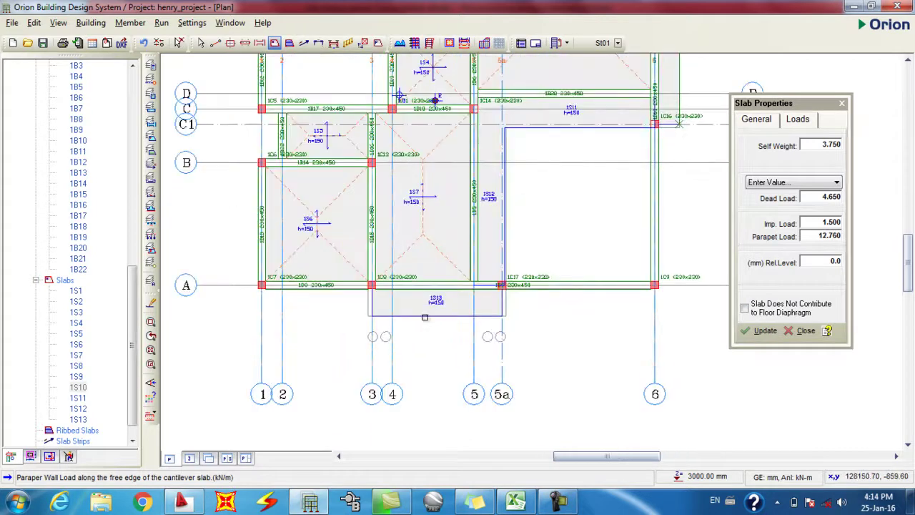
key("Escape")
left_click(427, 323)
Step: Apply a 12.76 kN/m parapet load to front slab 1S13 and close its properties panel
right_click(429, 316)
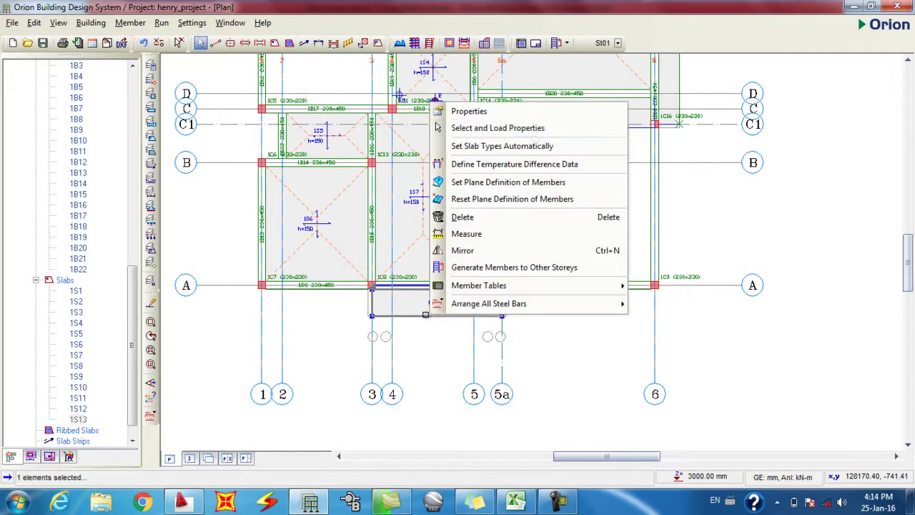
left_click(472, 111)
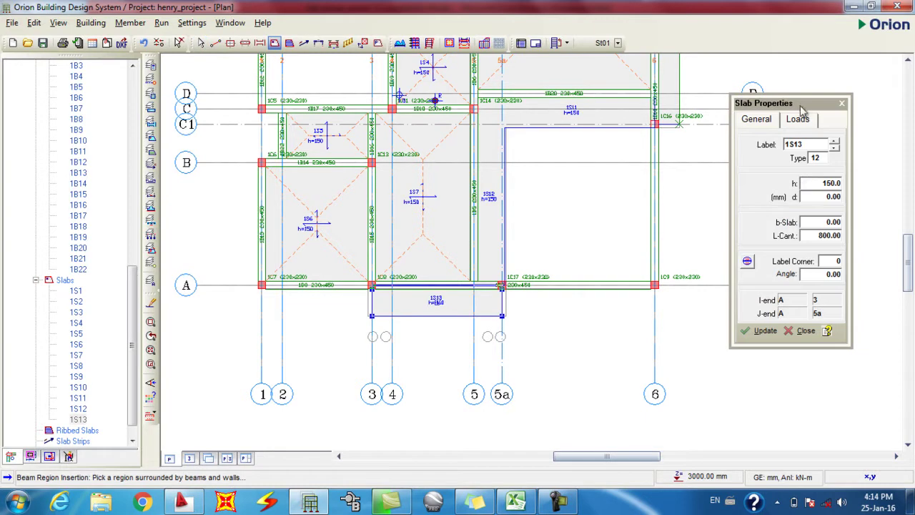
left_click(801, 119)
double_click(822, 235)
type("12.76")
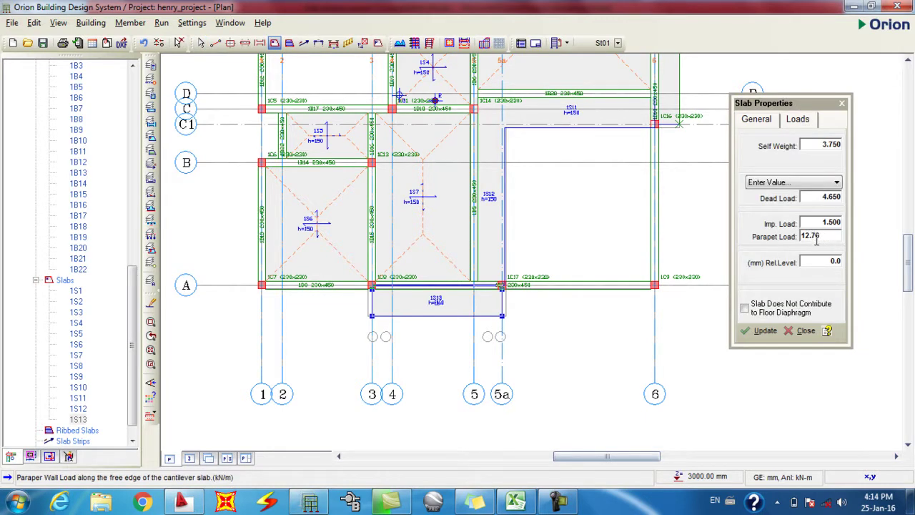
left_click(764, 331)
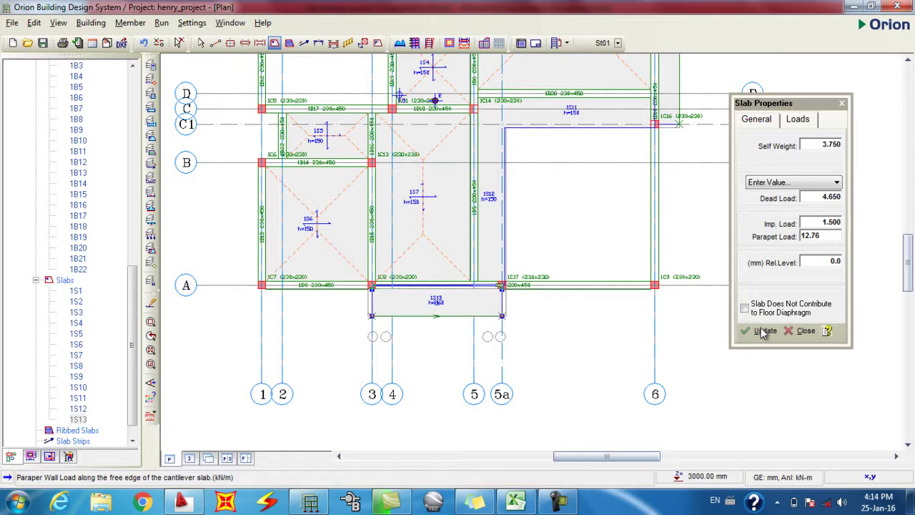
left_click(843, 105)
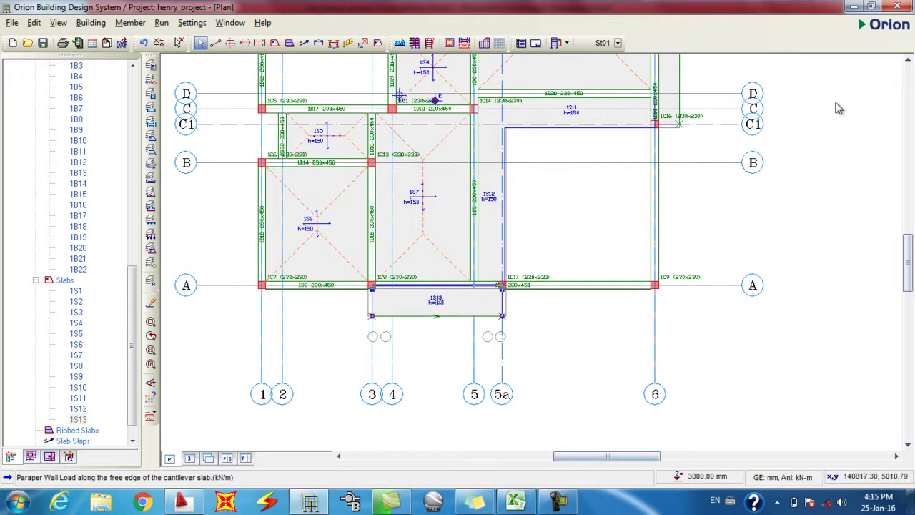
Step: Apply a 12.76 kN/m parapet load to slab 1S11 and dismiss the slab 1S12 warning
left_click(595, 127)
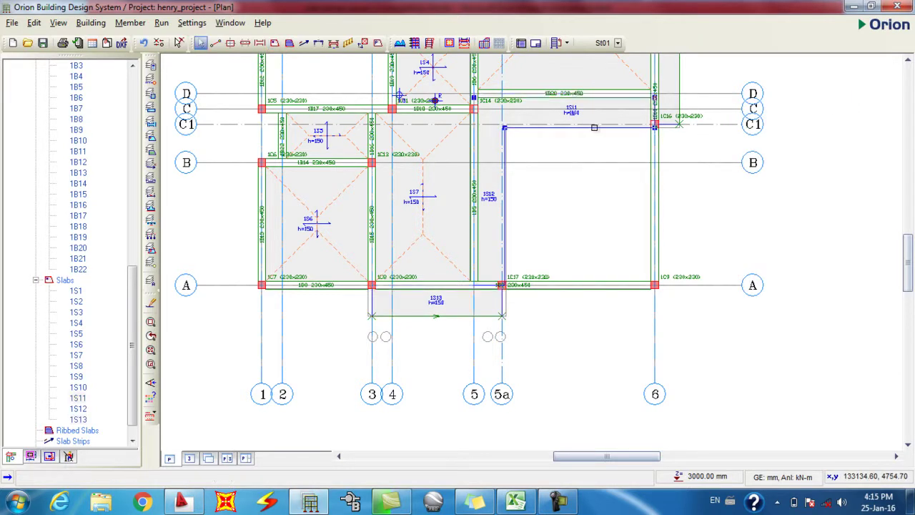
right_click(594, 127)
left_click(622, 140)
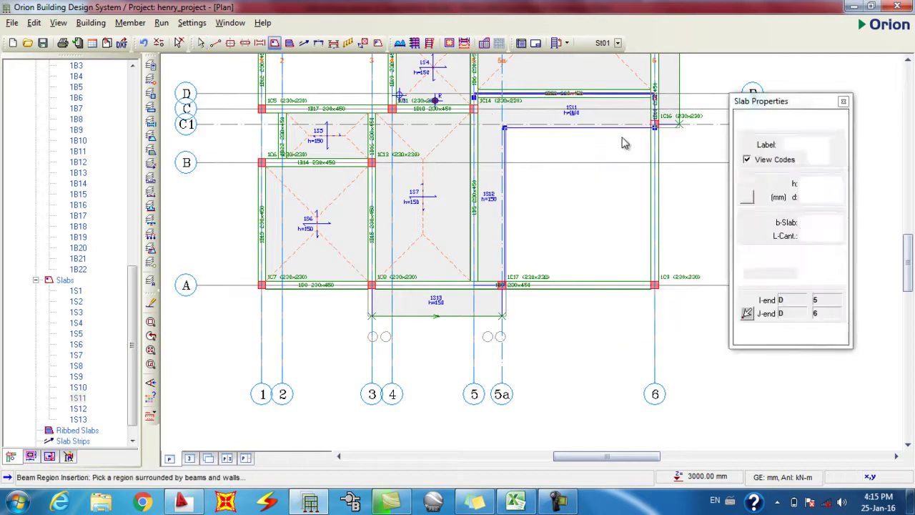
left_click(796, 121)
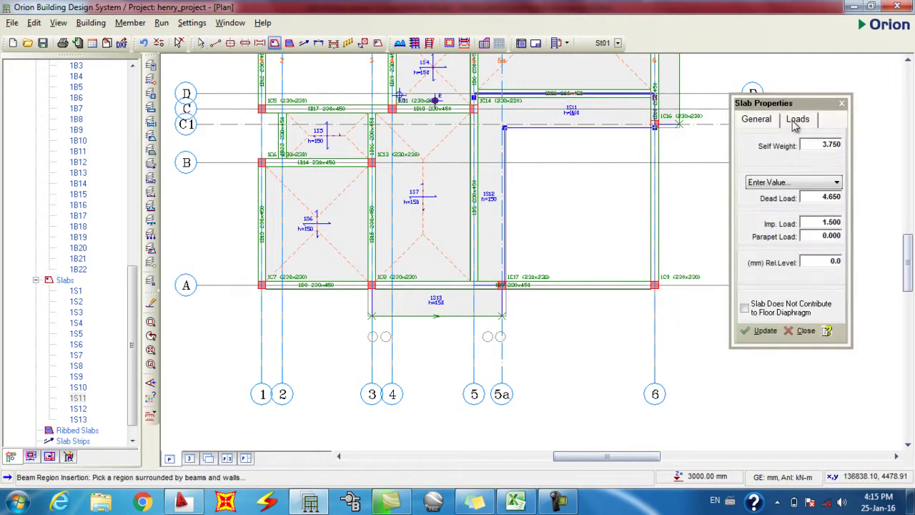
double_click(826, 240)
type("12.76")
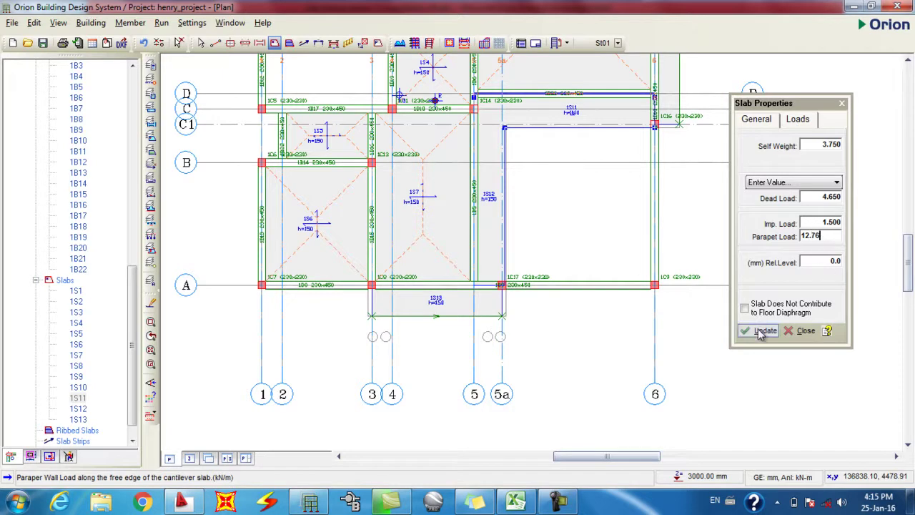
left_click(763, 330)
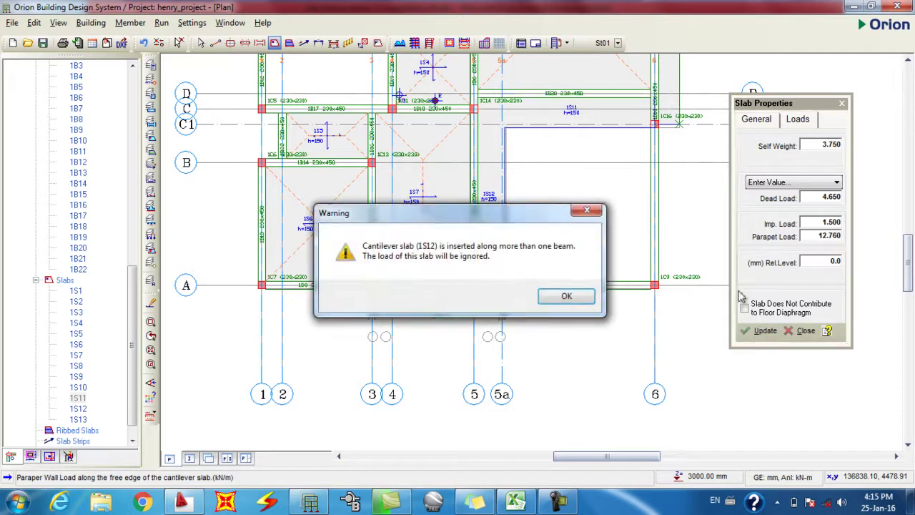
left_click(566, 299)
middle_click_drag(553, 140, 541, 188)
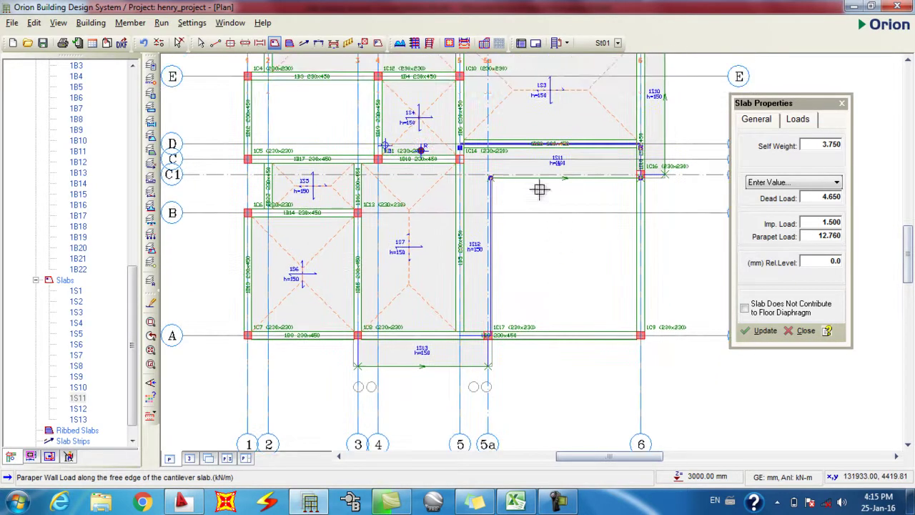
Step: Set slab 1S12's parapet load to 12.76 kN/m, acknowledge the warning, and close its properties
key("Escape")
left_click(492, 284)
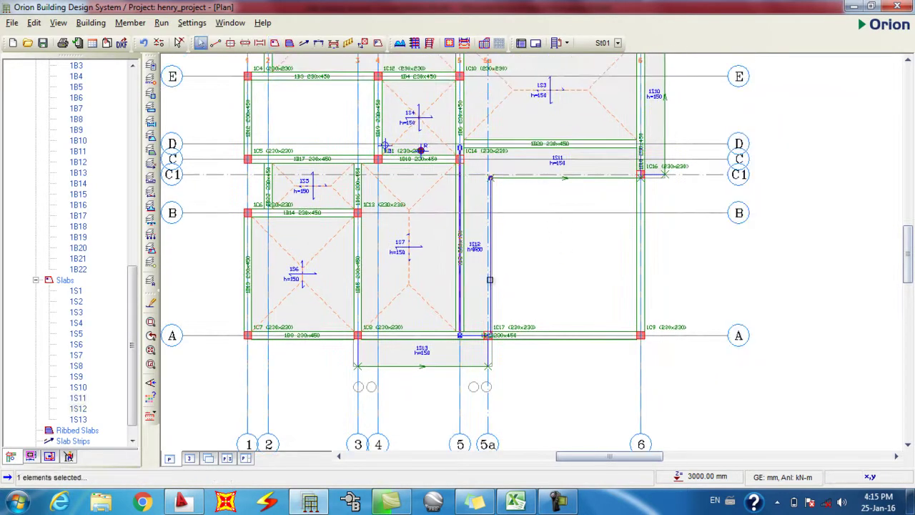
right_click(490, 282)
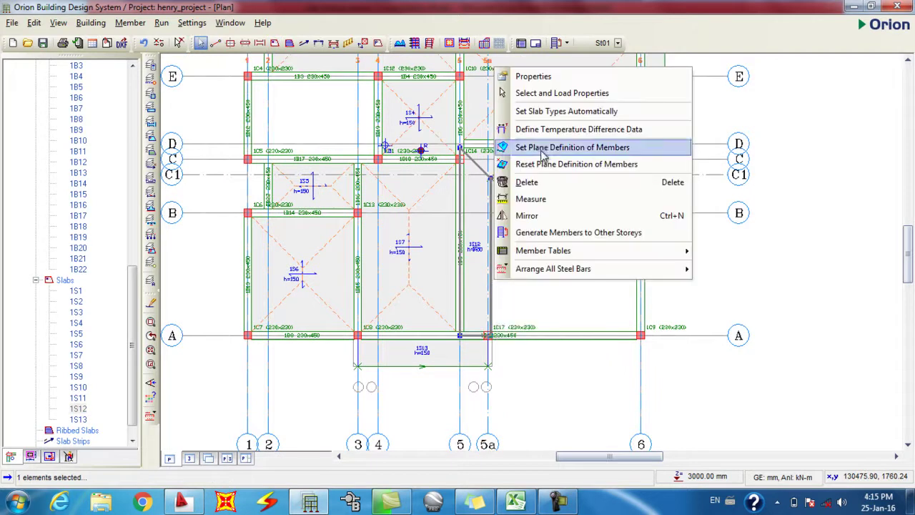
left_click(560, 77)
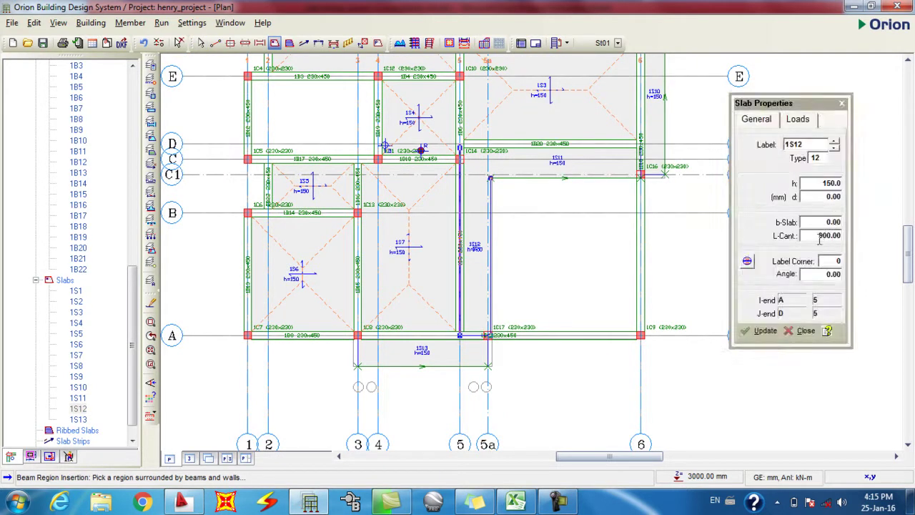
left_click(798, 119)
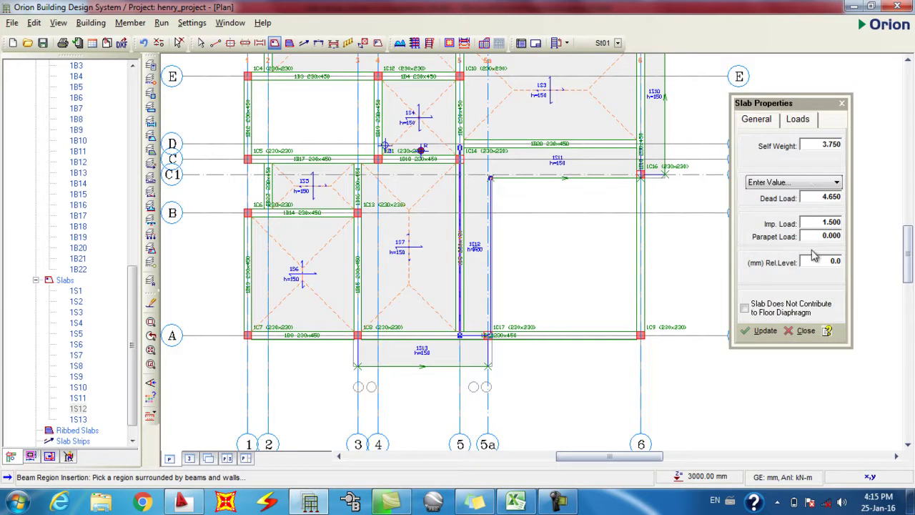
left_click(808, 236)
type("12.7")
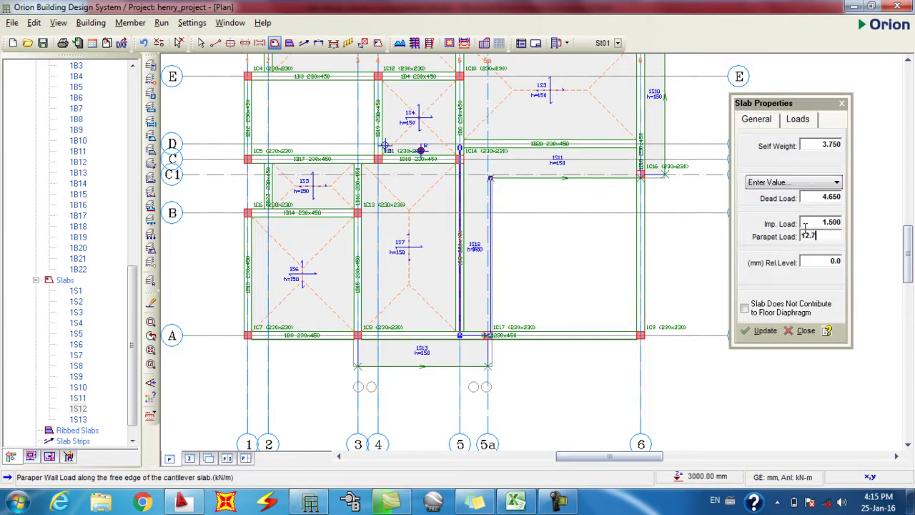
type("6")
left_click(764, 330)
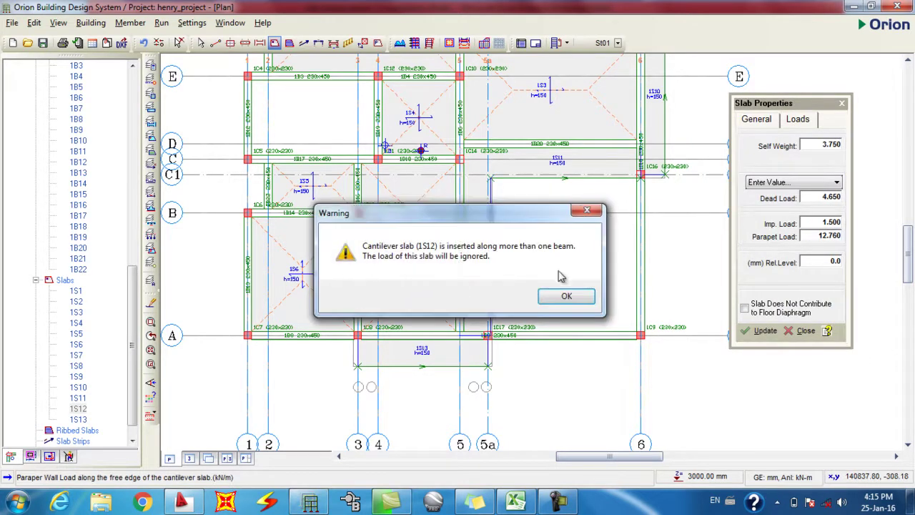
left_click(565, 296)
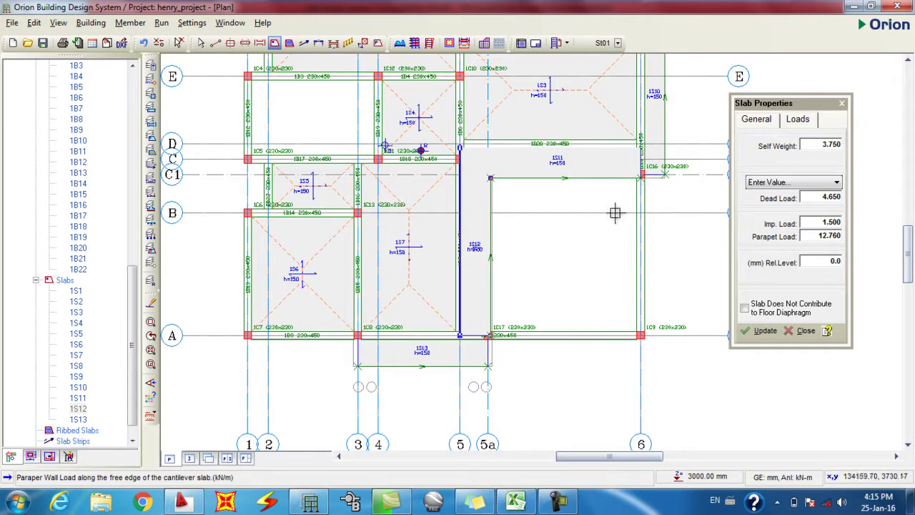
left_click(842, 103)
Step: Zoom out until the entire henry_project floor plan is visible
scroll(337, 364, "down", 2)
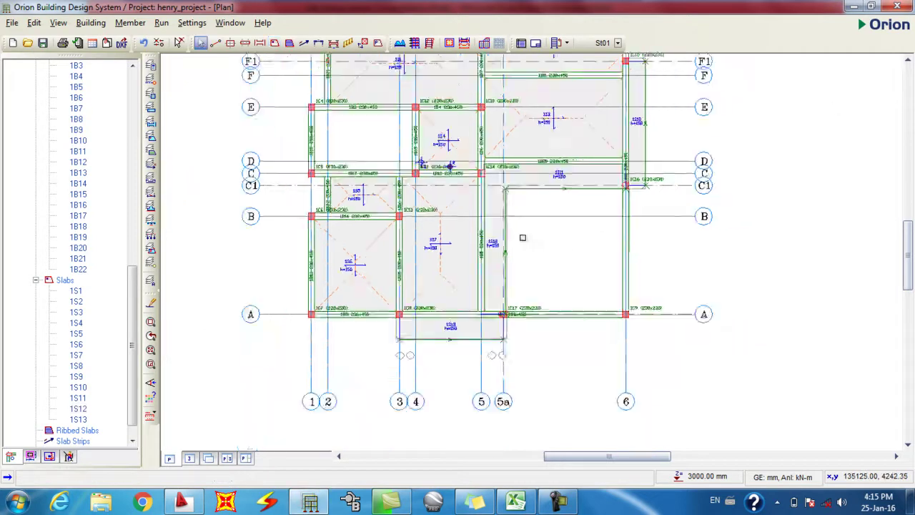